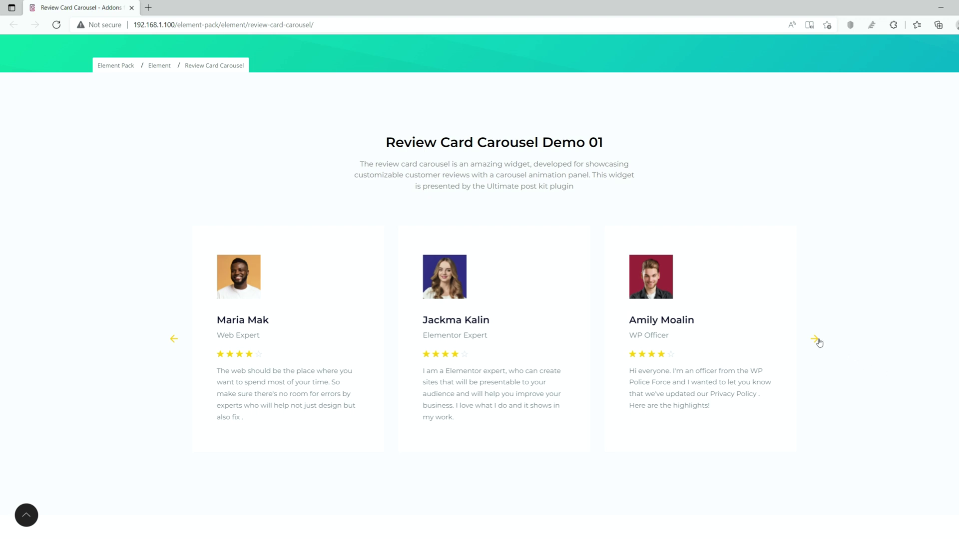
- Page through three reviews each in the Demo 01 and Demo 02 carousels
{"action": "left_click", "coordinate": [815, 339]}
{"action": "left_click", "coordinate": [816, 339]}
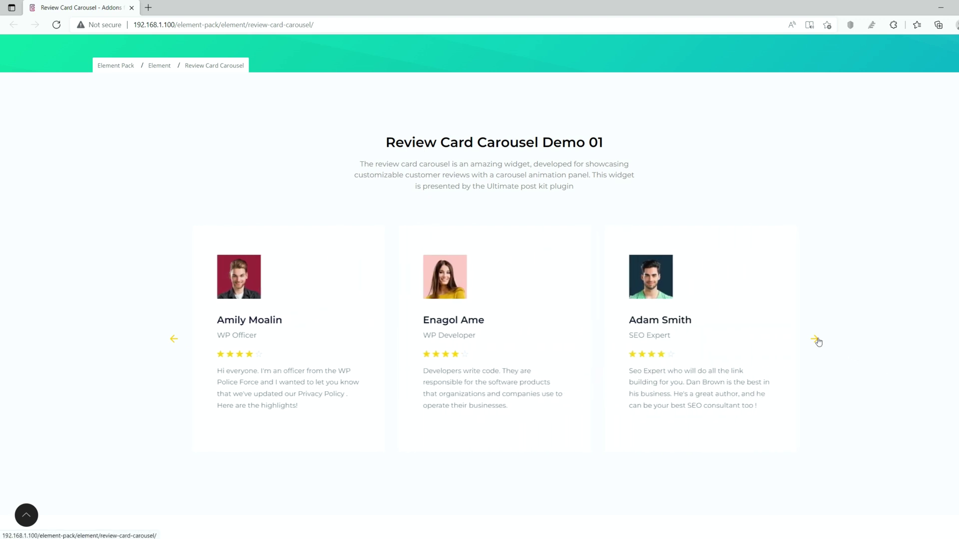
{"action": "left_click", "coordinate": [816, 340]}
{"action": "scroll", "coordinate": [1, 94], "scroll_direction": "down", "scroll_amount": 9}
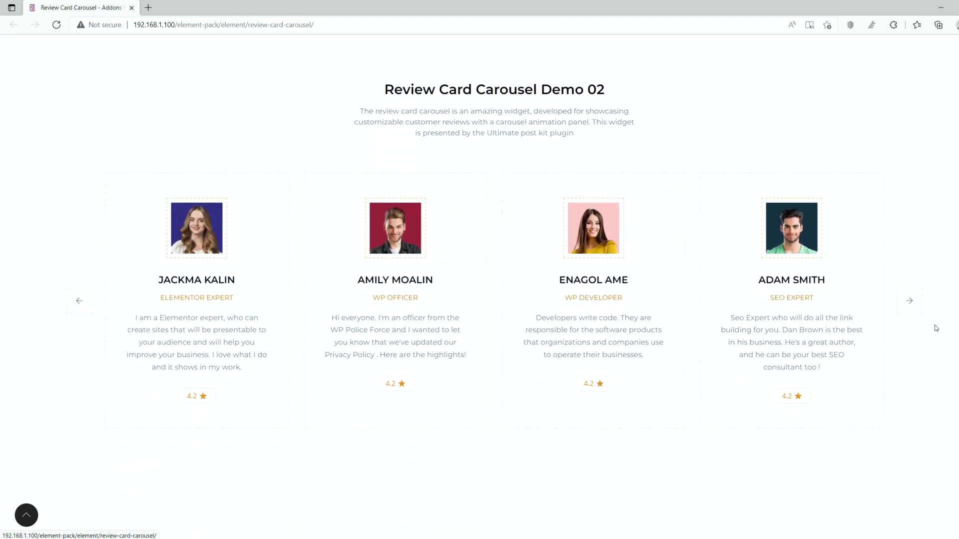
{"action": "left_click", "coordinate": [912, 299]}
{"action": "left_click", "coordinate": [912, 299]}
{"action": "left_click", "coordinate": [912, 299]}
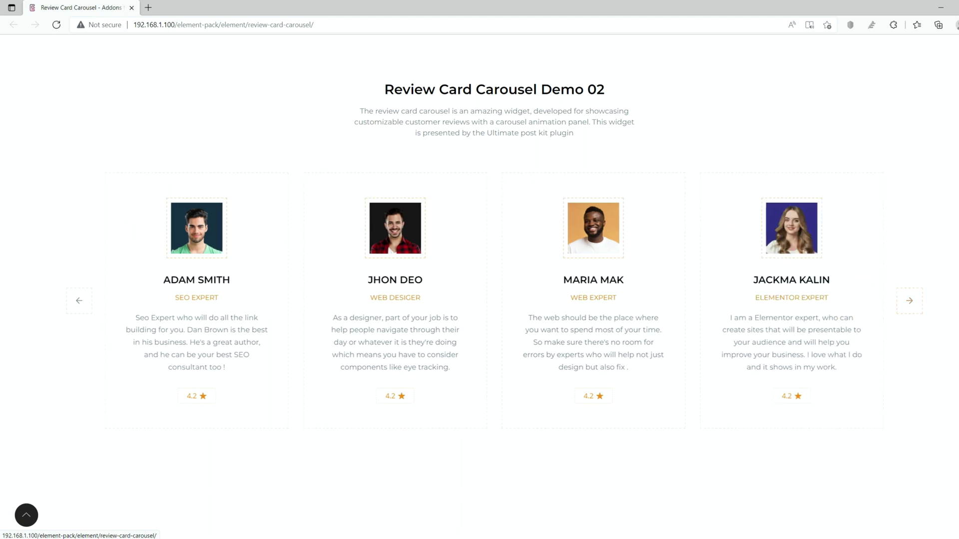
{"action": "scroll", "coordinate": [479, 280], "scroll_direction": "down", "scroll_amount": 5}
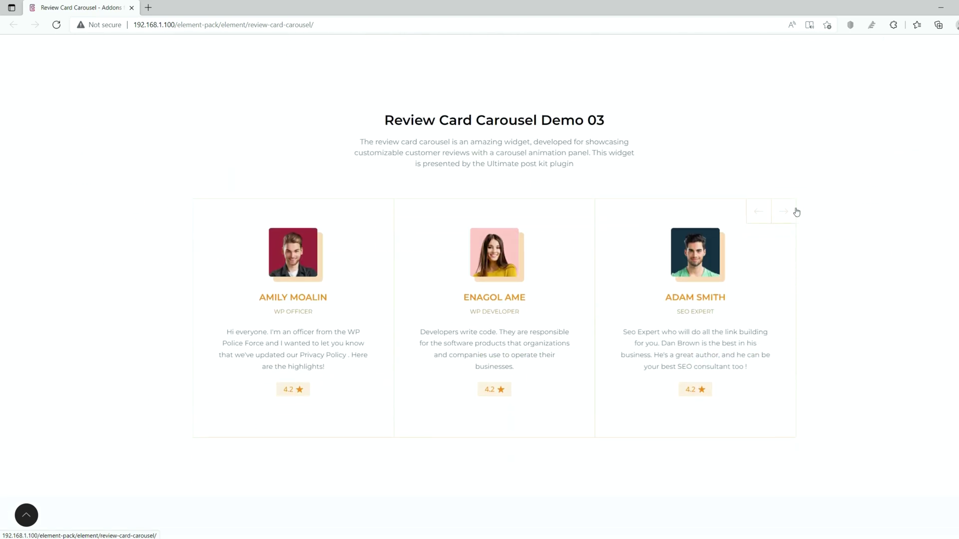
- Advance the Demo 03 carousel three reviews, then scroll down to Demo 04
{"action": "left_click", "coordinate": [792, 213]}
{"action": "left_click", "coordinate": [787, 216]}
{"action": "left_click", "coordinate": [787, 216]}
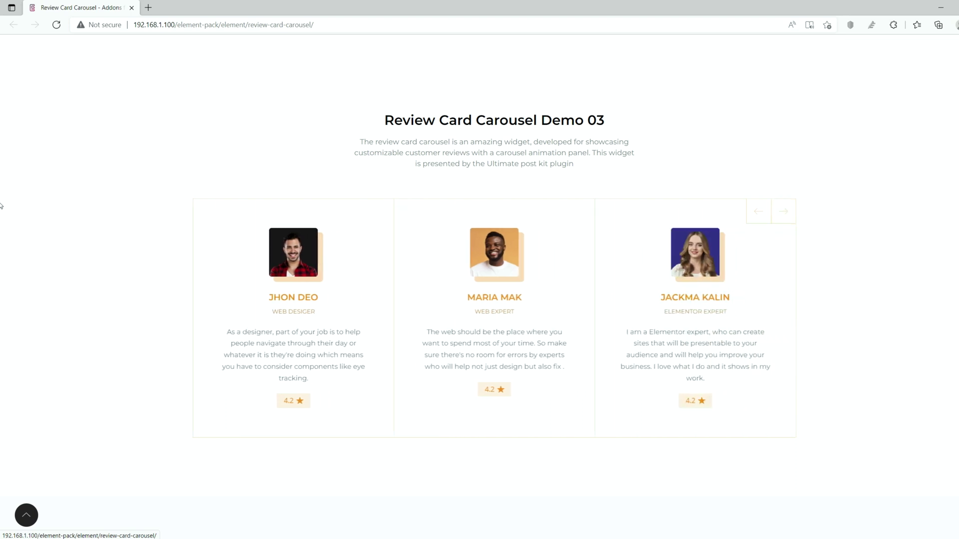
{"action": "scroll", "coordinate": [2, 206], "scroll_direction": "down", "scroll_amount": 9}
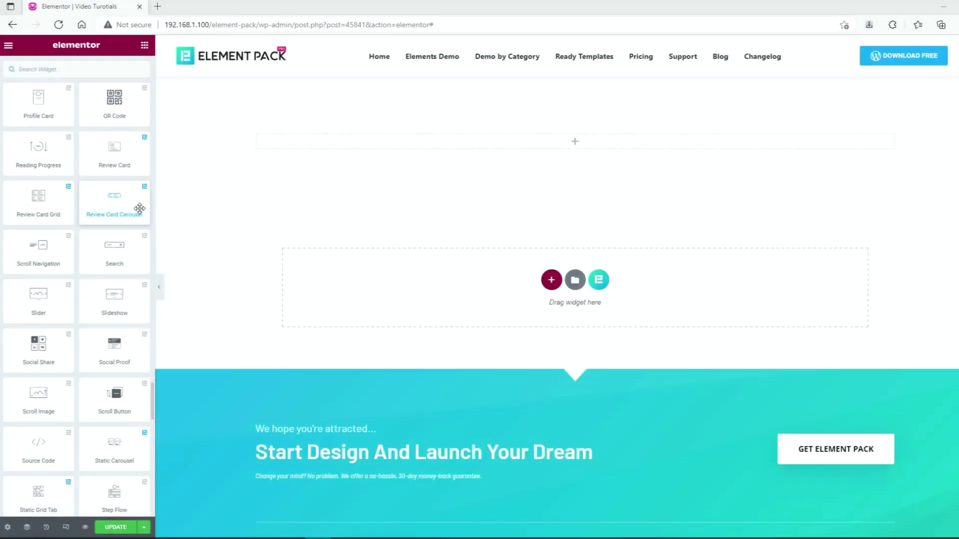
- Drop a Review Card Carousel into the top section and page through its default reviews
{"action": "left_click_drag", "start_coordinate": [140, 208], "coordinate": [612, 147]}
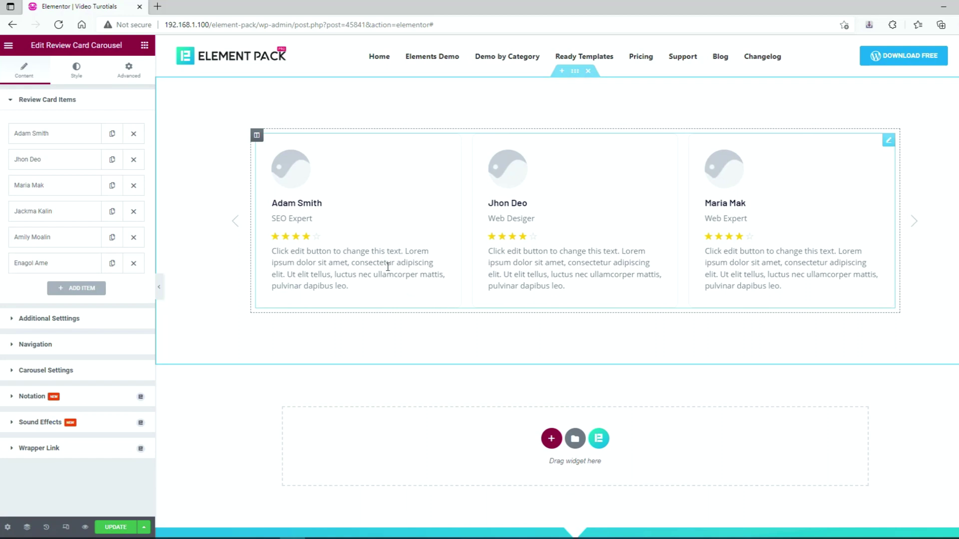
{"action": "left_click", "coordinate": [916, 223]}
{"action": "left_click", "coordinate": [915, 223]}
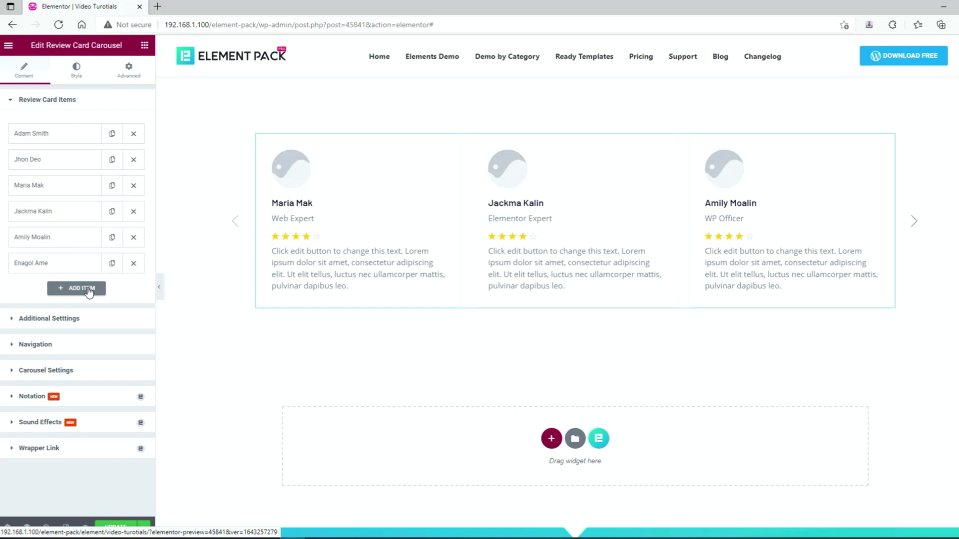
- Expand Adam Smith's review item and raise its Rating slider to 5
{"action": "left_click", "coordinate": [72, 140]}
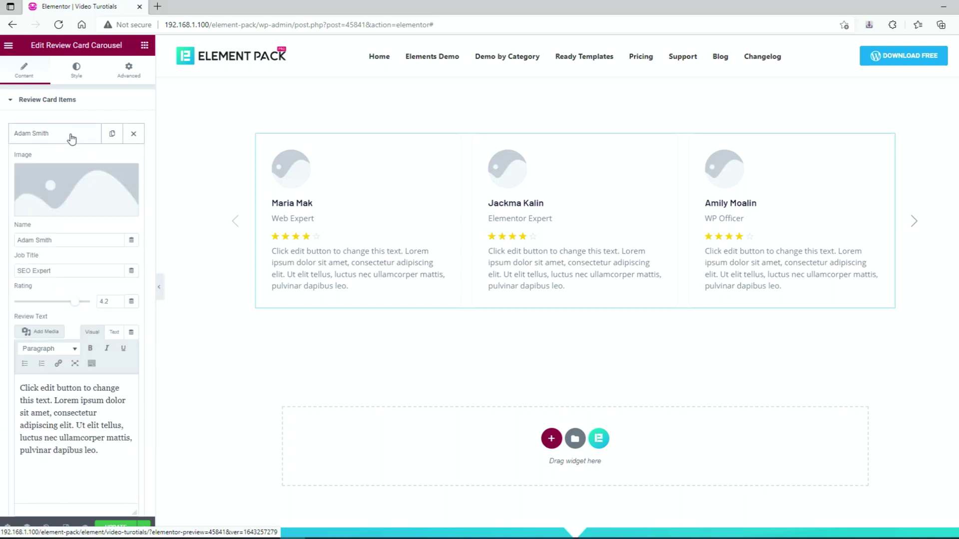
{"action": "mouse_move", "coordinate": [58, 188]}
{"action": "left_click_drag", "start_coordinate": [76, 302], "coordinate": [100, 301]}
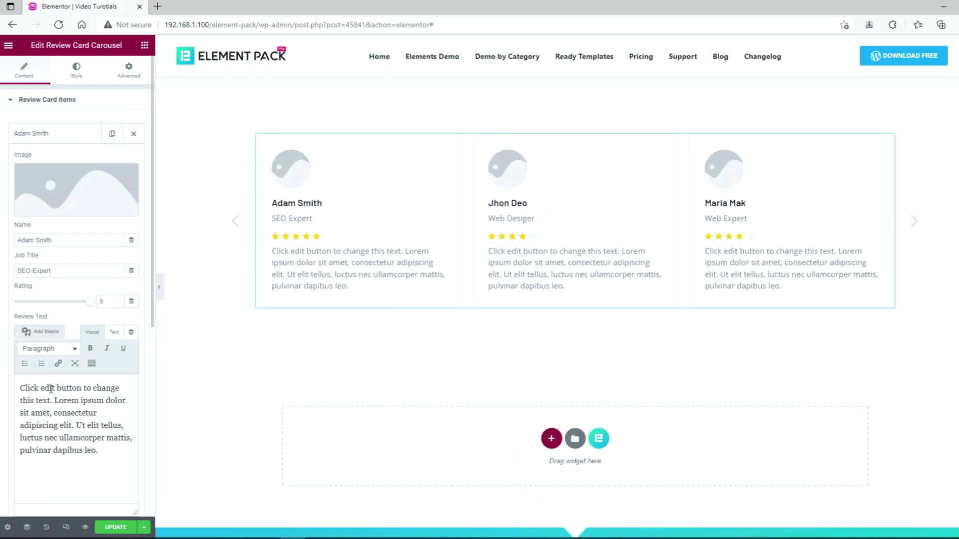
- Give Adam Smith's review the pink-background woman's portrait
{"action": "left_click", "coordinate": [70, 188]}
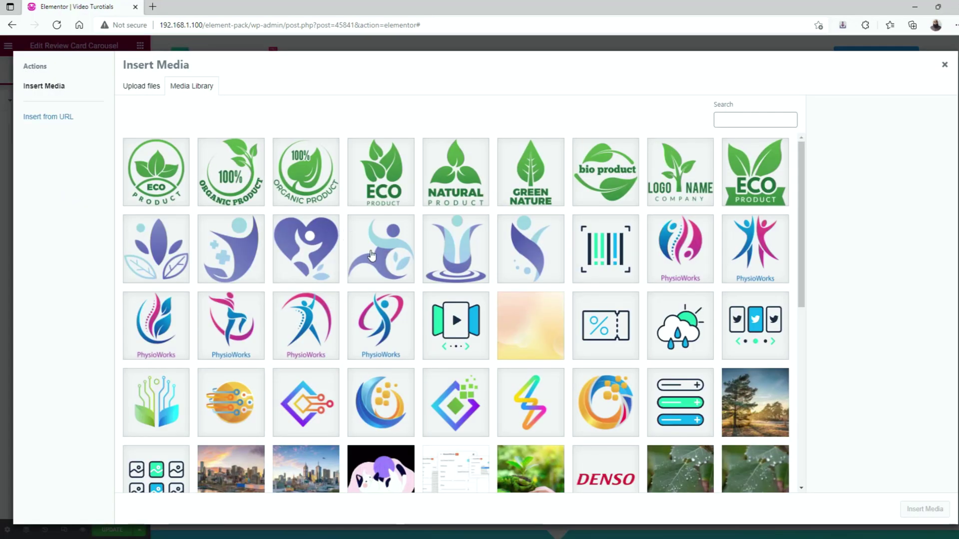
{"action": "scroll", "coordinate": [394, 294], "scroll_direction": "down", "scroll_amount": 4}
{"action": "left_click", "coordinate": [153, 342]}
{"action": "left_click", "coordinate": [917, 511]}
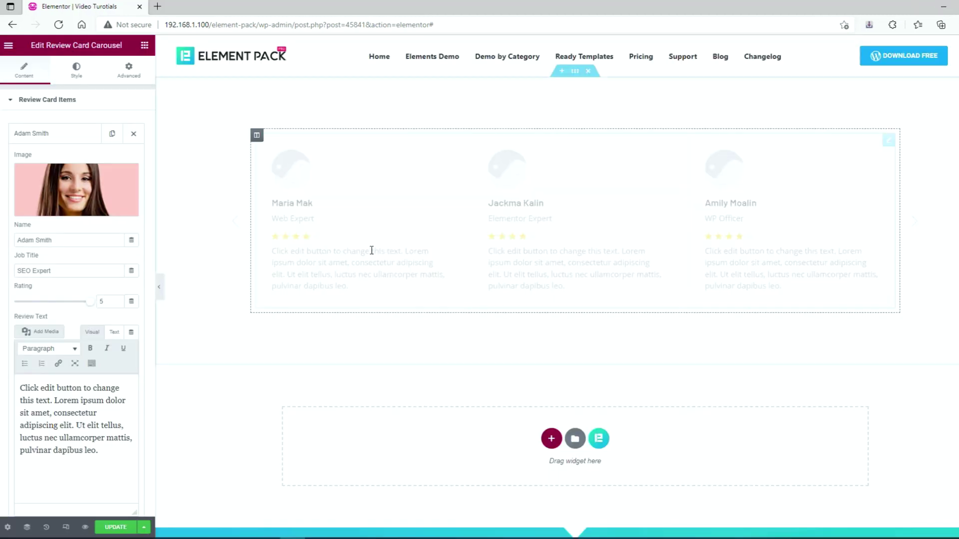
{"action": "left_click", "coordinate": [72, 138]}
- Give Jhon Deo's review the blonde woman's portrait
{"action": "left_click", "coordinate": [69, 161]}
{"action": "left_click", "coordinate": [69, 203]}
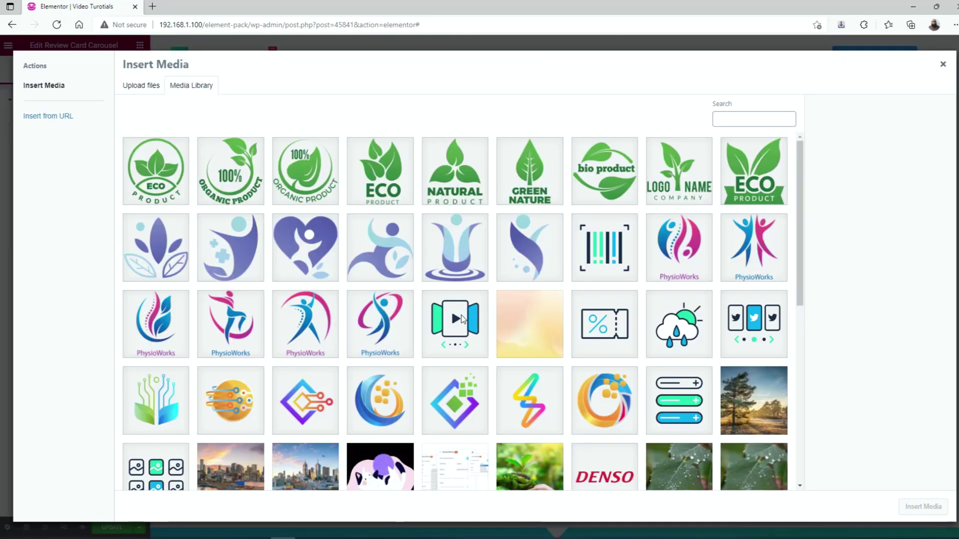
{"action": "scroll", "coordinate": [462, 322], "scroll_direction": "down", "scroll_amount": 3}
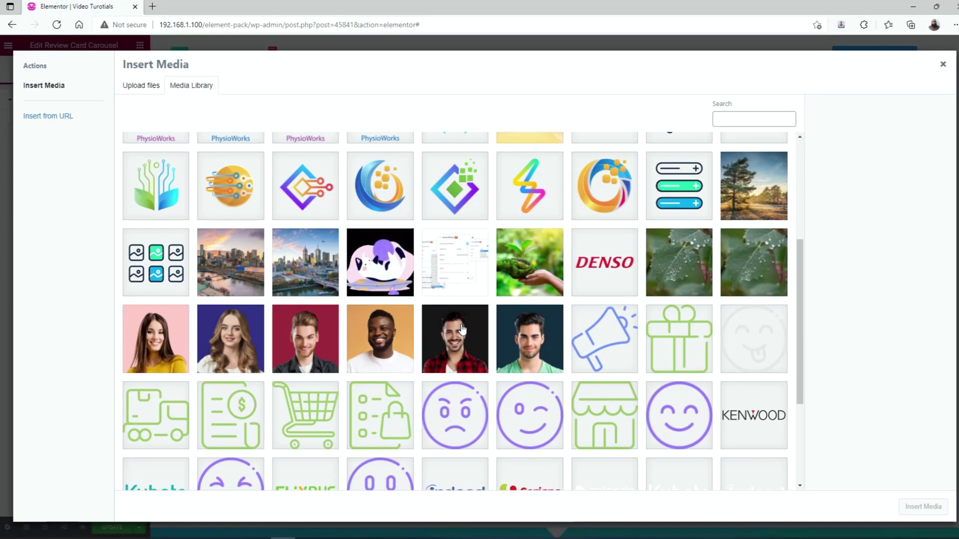
{"action": "left_click", "coordinate": [239, 333]}
{"action": "left_click", "coordinate": [923, 507]}
- Give Maria Mak's review the red-background man's portrait
{"action": "left_click", "coordinate": [60, 160]}
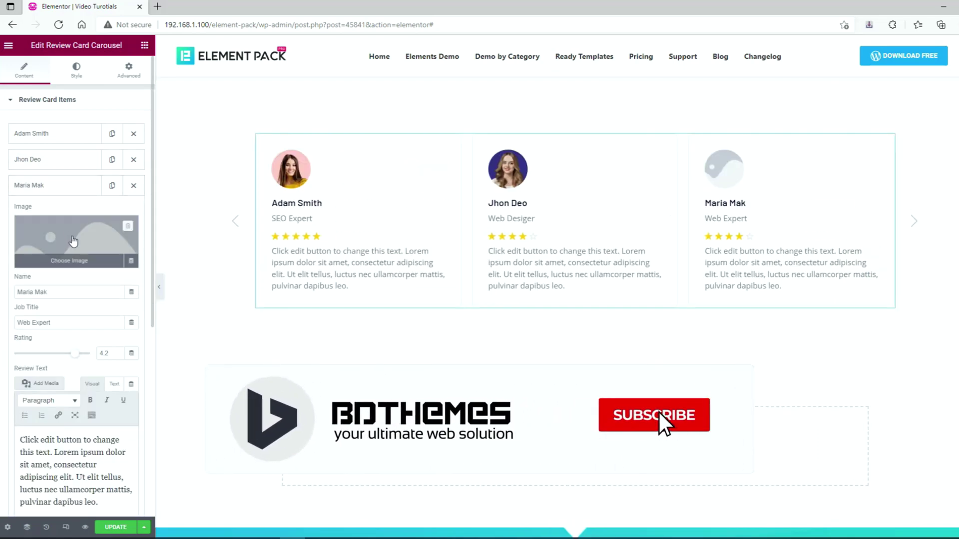
{"action": "left_click", "coordinate": [63, 186]}
{"action": "left_click", "coordinate": [71, 242]}
{"action": "scroll", "coordinate": [460, 299], "scroll_direction": "down", "scroll_amount": 5}
{"action": "left_click", "coordinate": [304, 339]}
{"action": "left_click", "coordinate": [915, 504]}
{"action": "left_click", "coordinate": [68, 185]}
{"action": "left_click", "coordinate": [68, 210]}
{"action": "left_click", "coordinate": [75, 266]}
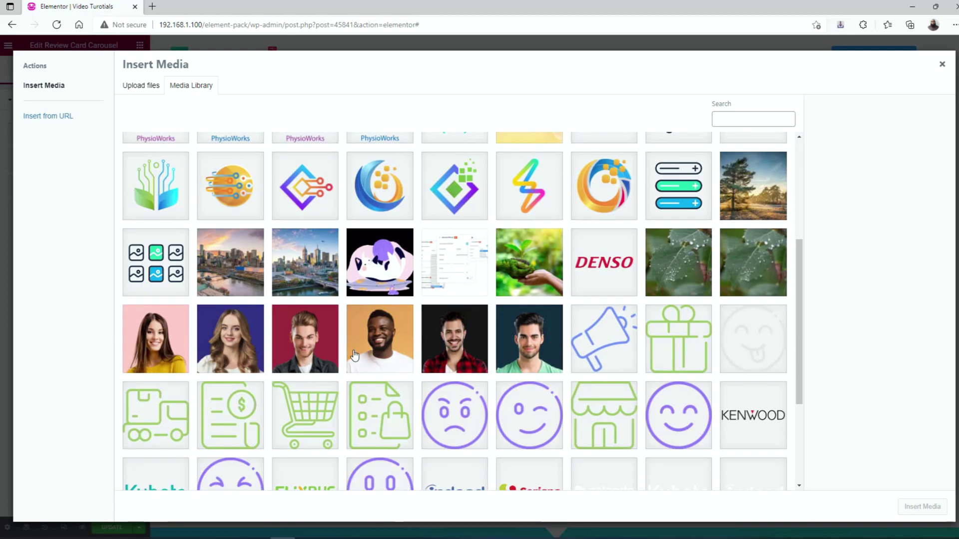
{"action": "left_click", "coordinate": [355, 352]}
{"action": "left_click", "coordinate": [922, 506]}
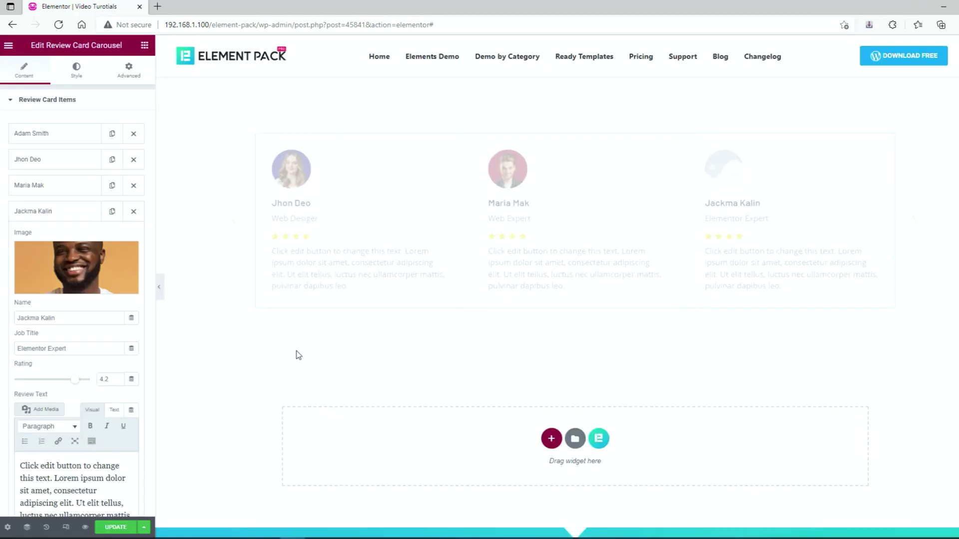
{"action": "left_click", "coordinate": [55, 211]}
{"action": "left_click", "coordinate": [58, 246]}
{"action": "left_click", "coordinate": [111, 295]}
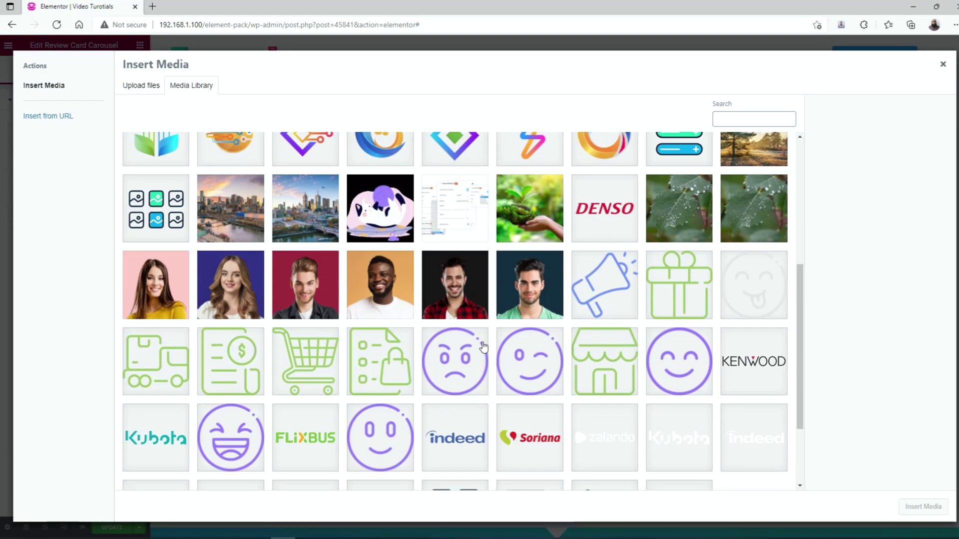
{"action": "left_click", "coordinate": [455, 284]}
{"action": "left_click", "coordinate": [915, 506]}
- Give Enagol Ame's review the teal-background man's portrait and check the last slides
{"action": "left_click", "coordinate": [54, 235]}
{"action": "left_click", "coordinate": [57, 261]}
{"action": "left_click", "coordinate": [85, 316]}
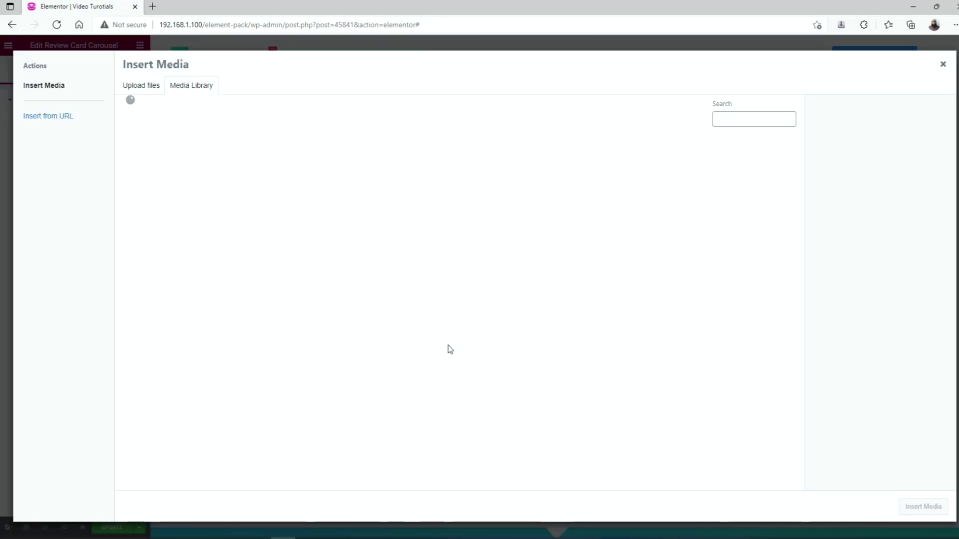
{"action": "scroll", "coordinate": [448, 345], "scroll_direction": "down", "scroll_amount": 10}
{"action": "left_click", "coordinate": [531, 177]}
{"action": "left_click", "coordinate": [922, 507]}
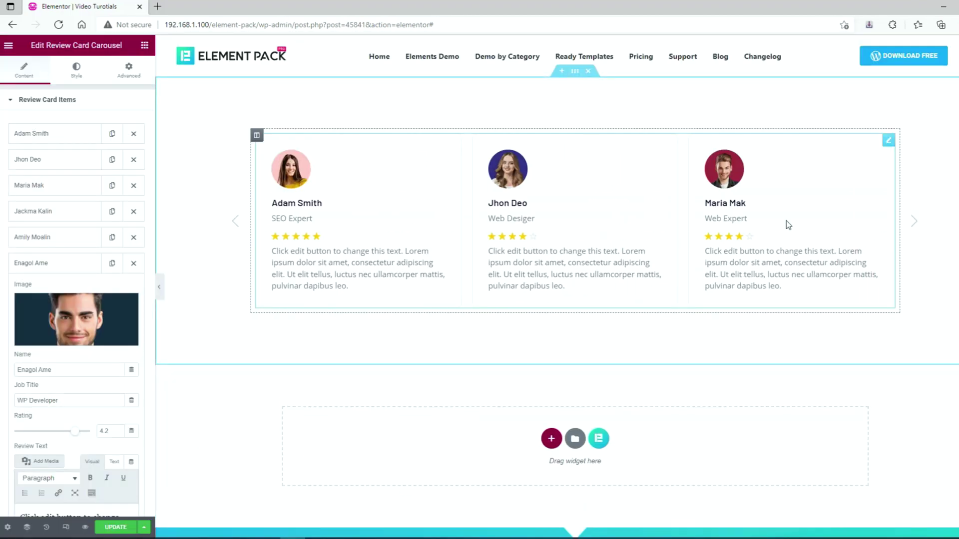
{"action": "left_click", "coordinate": [914, 220]}
{"action": "left_click", "coordinate": [914, 220]}
{"action": "left_click", "coordinate": [913, 221]}
{"action": "left_click", "coordinate": [65, 267]}
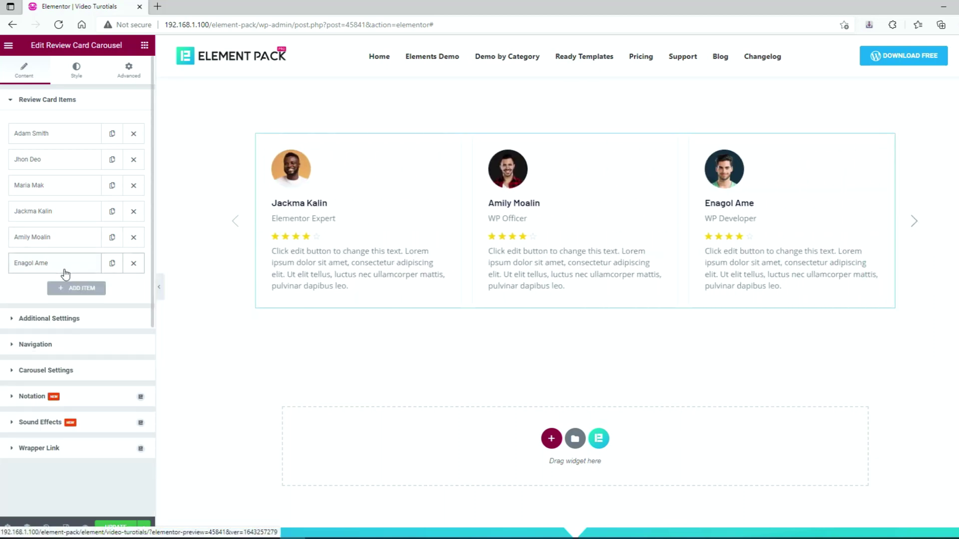
- In Additional Settings, keep Columns at 3 after trying 4, and set Item Gap to 30
{"action": "left_click", "coordinate": [69, 323]}
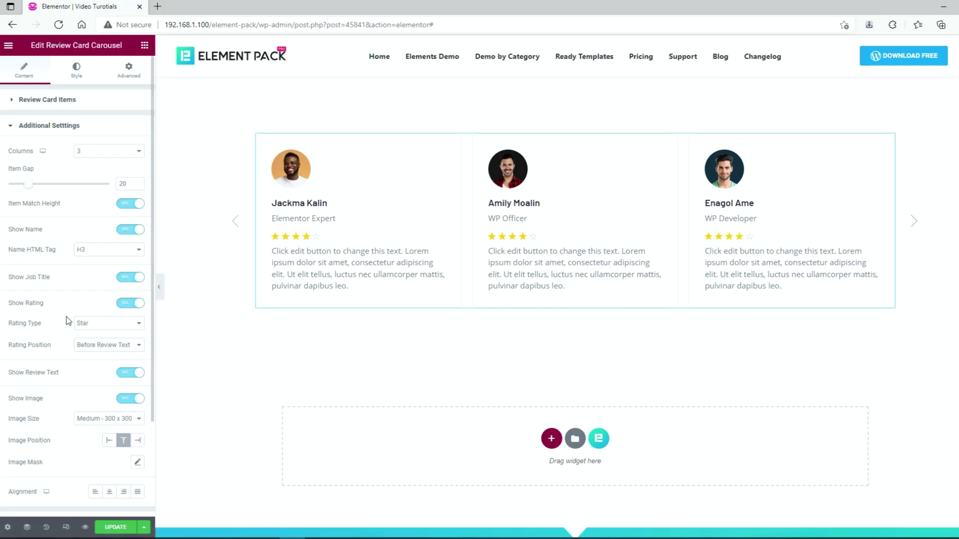
{"action": "left_click", "coordinate": [100, 158]}
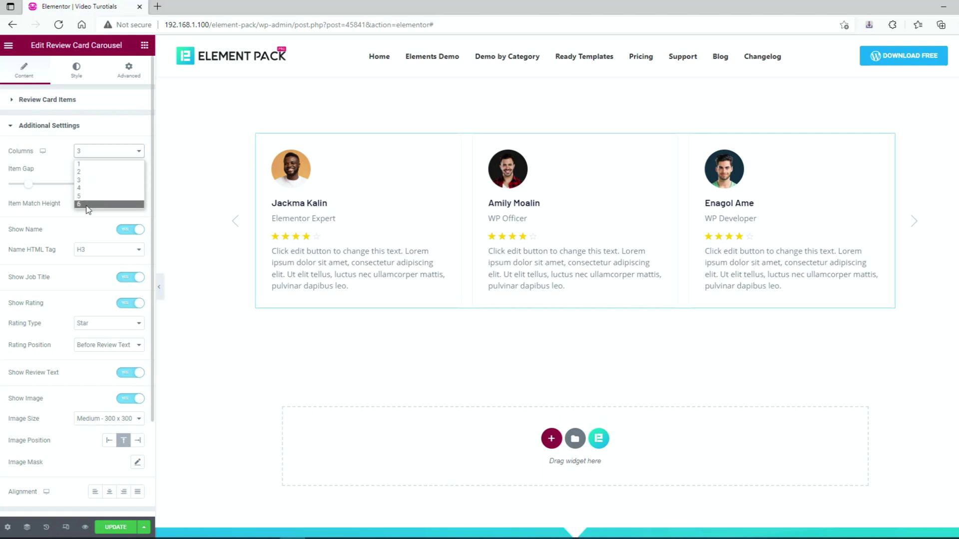
{"action": "left_click", "coordinate": [90, 187]}
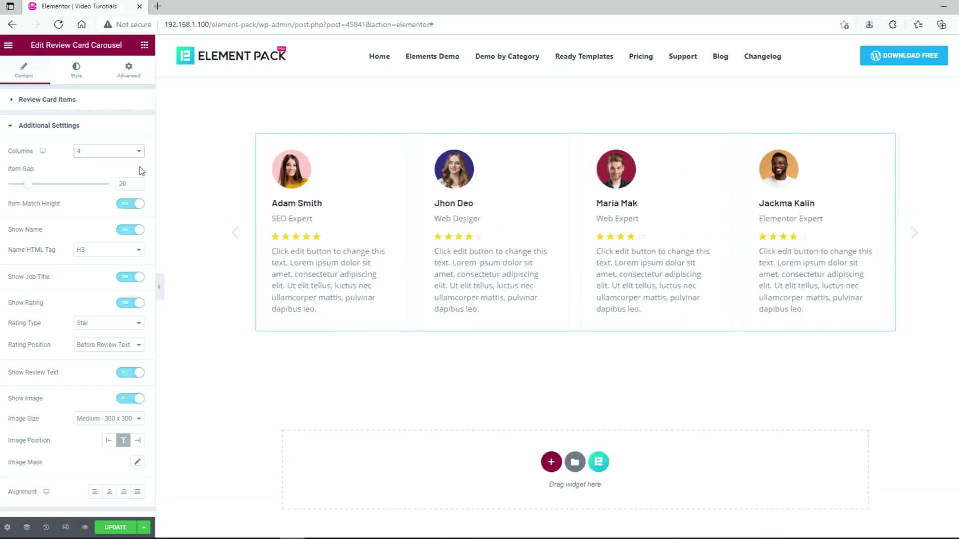
{"action": "left_click", "coordinate": [107, 151]}
{"action": "left_click", "coordinate": [92, 182]}
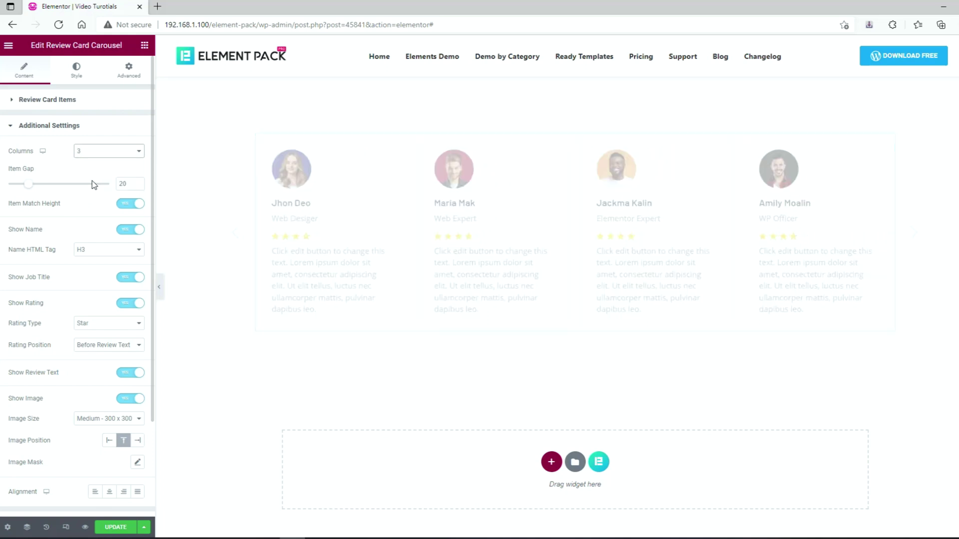
{"action": "left_click_drag", "start_coordinate": [30, 188], "coordinate": [41, 190]}
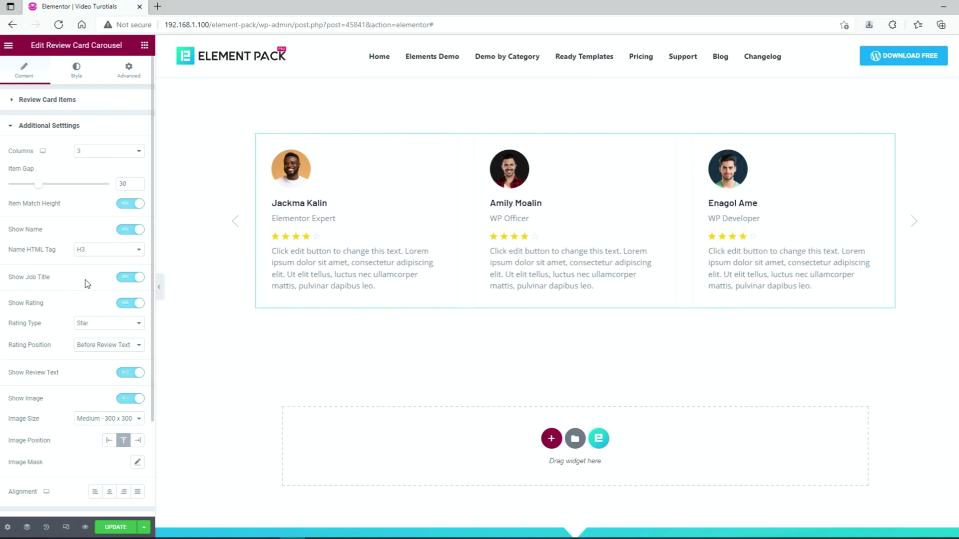
- Keep job titles shown, set Rating Type to Number and Rating Position to After Review Text
{"action": "left_click", "coordinate": [137, 278]}
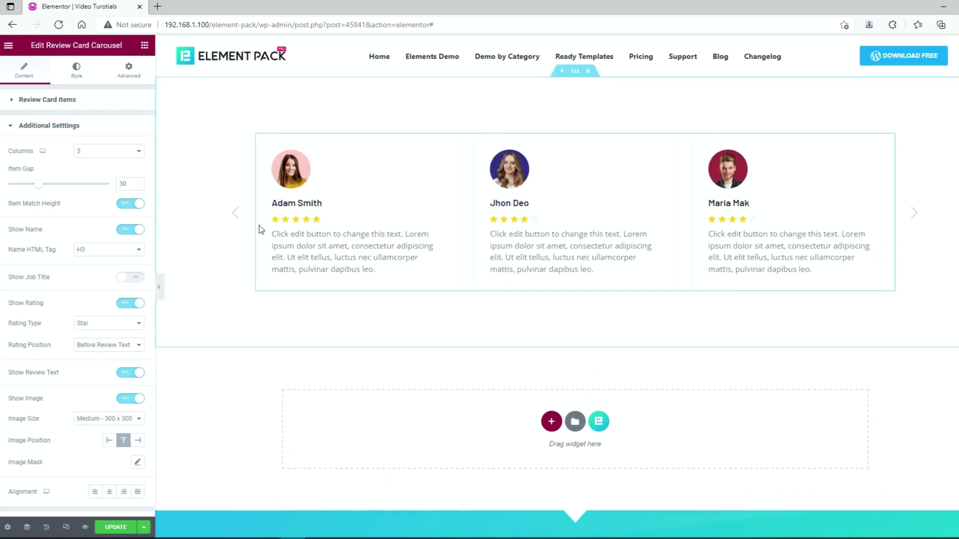
{"action": "left_click", "coordinate": [139, 278]}
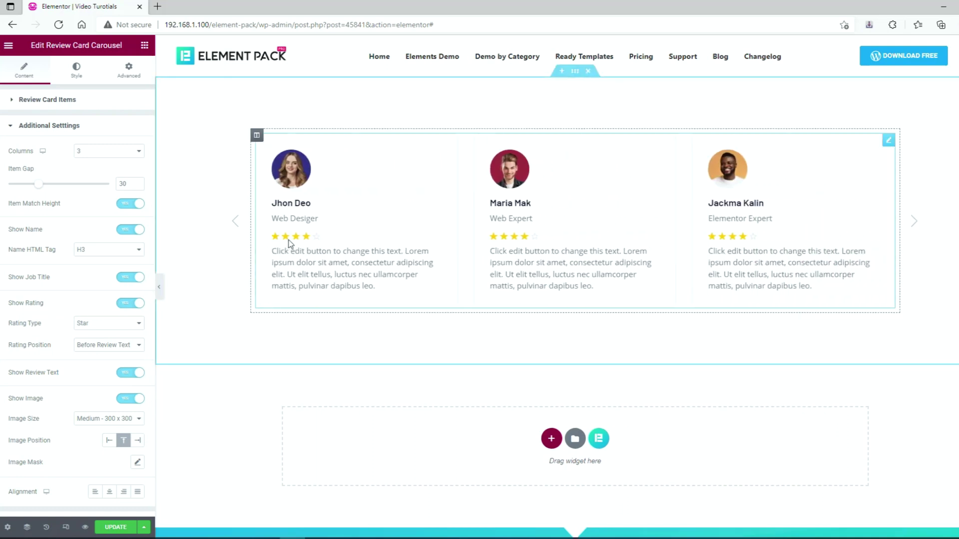
{"action": "left_click", "coordinate": [121, 324]}
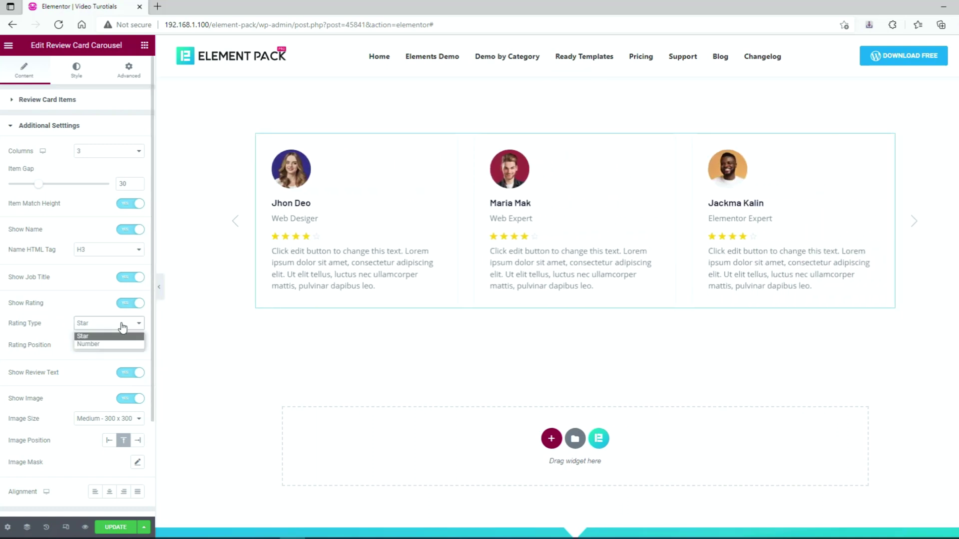
{"action": "left_click", "coordinate": [93, 345]}
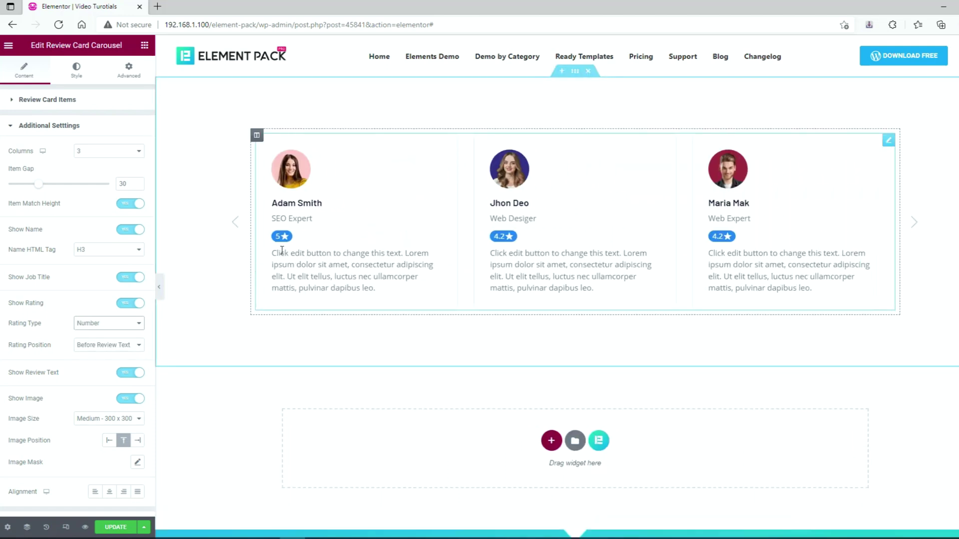
{"action": "left_click", "coordinate": [113, 345]}
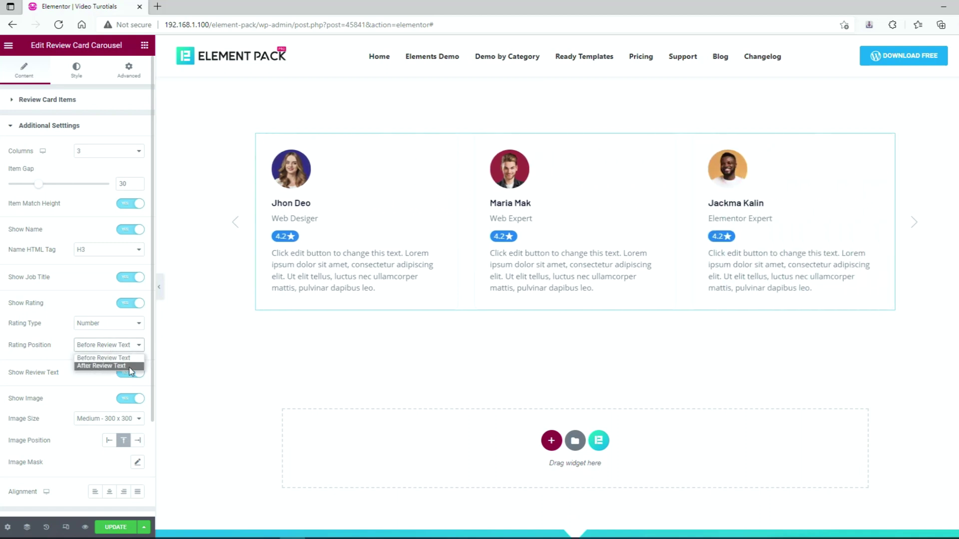
{"action": "left_click", "coordinate": [129, 367]}
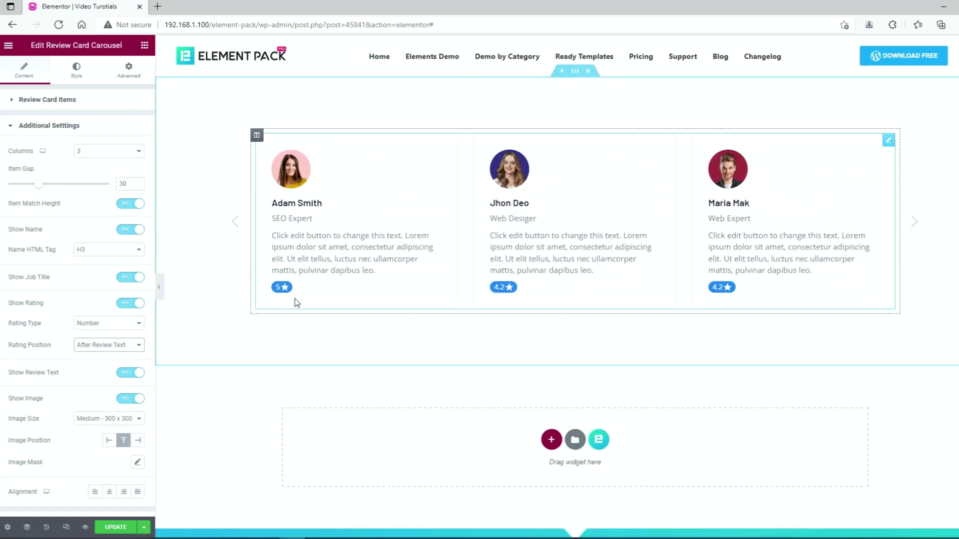
- Try Image Position Right and Left with bottom/top alignment, then restore Image Position to Top
{"action": "scroll", "coordinate": [113, 346], "scroll_direction": "down", "scroll_amount": 1}
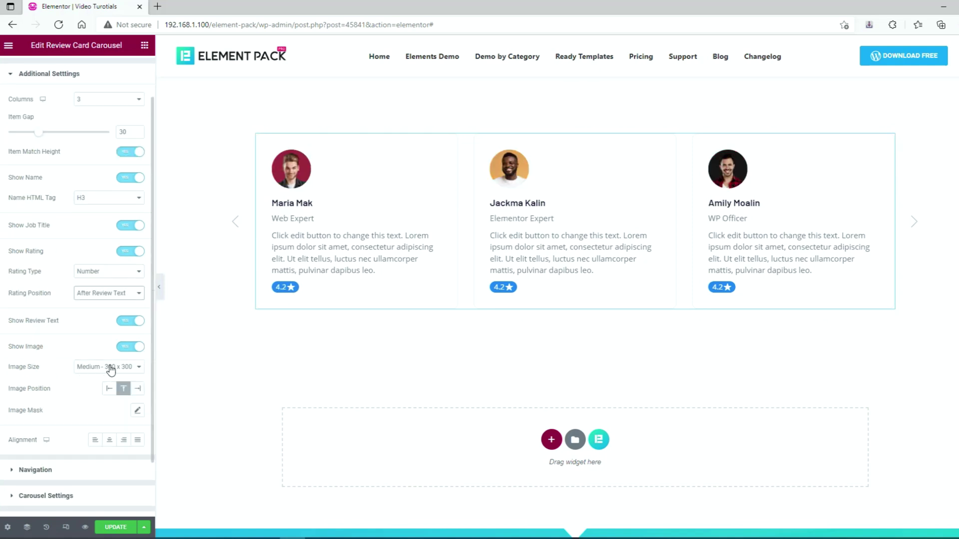
{"action": "scroll", "coordinate": [112, 370], "scroll_direction": "down", "scroll_amount": 1}
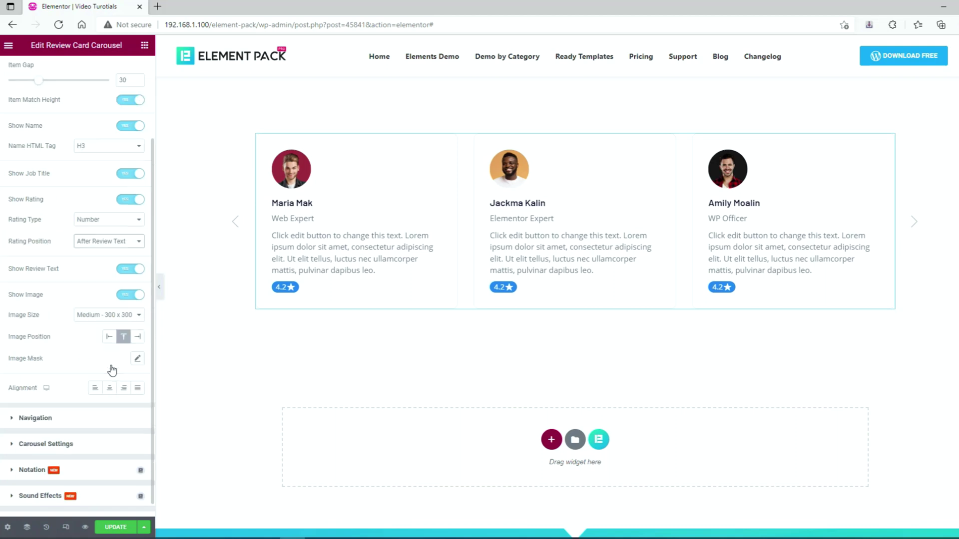
{"action": "left_click", "coordinate": [138, 338]}
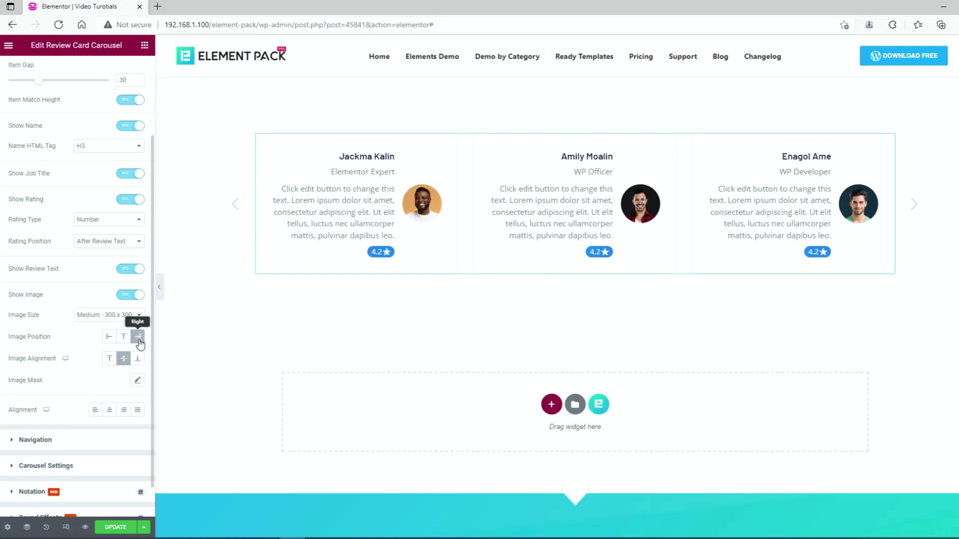
{"action": "left_click", "coordinate": [109, 337]}
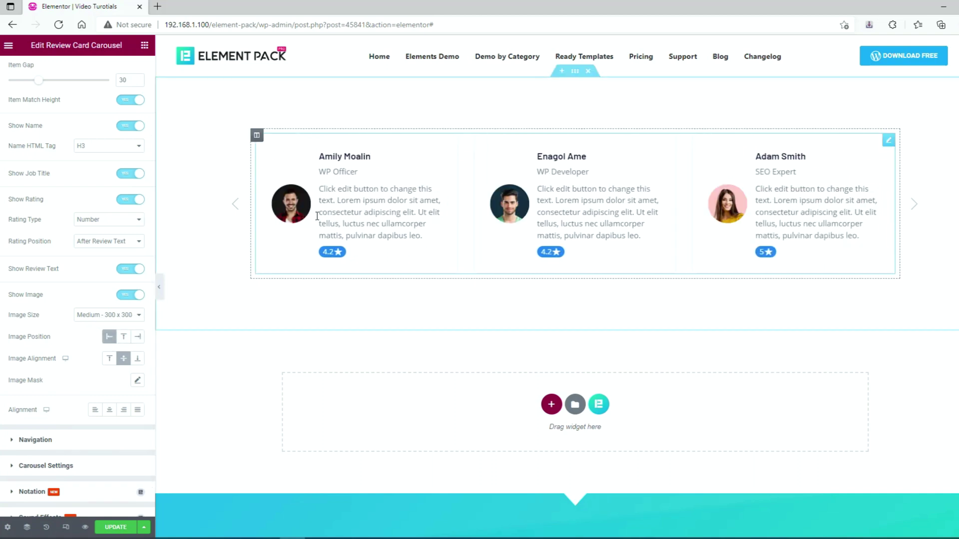
{"action": "left_click", "coordinate": [135, 359]}
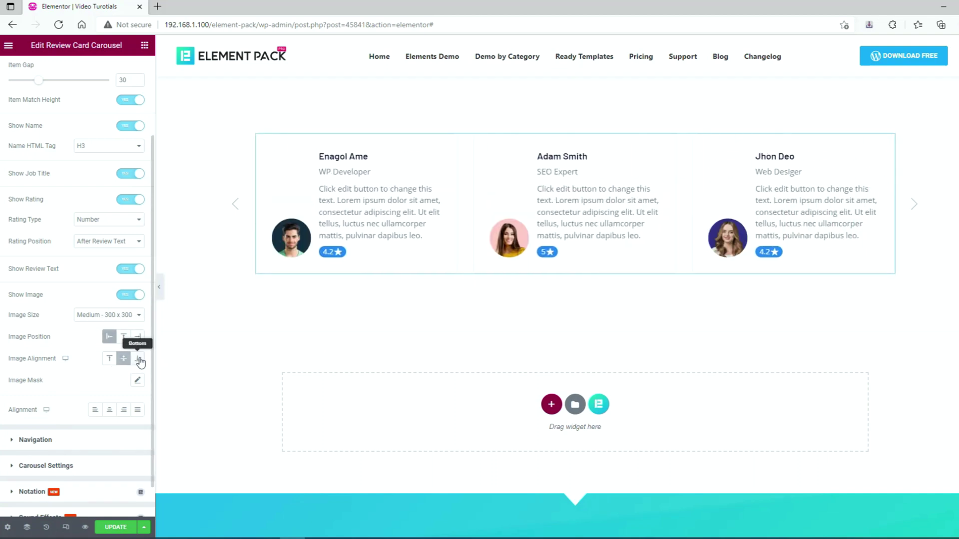
{"action": "left_click", "coordinate": [109, 359]}
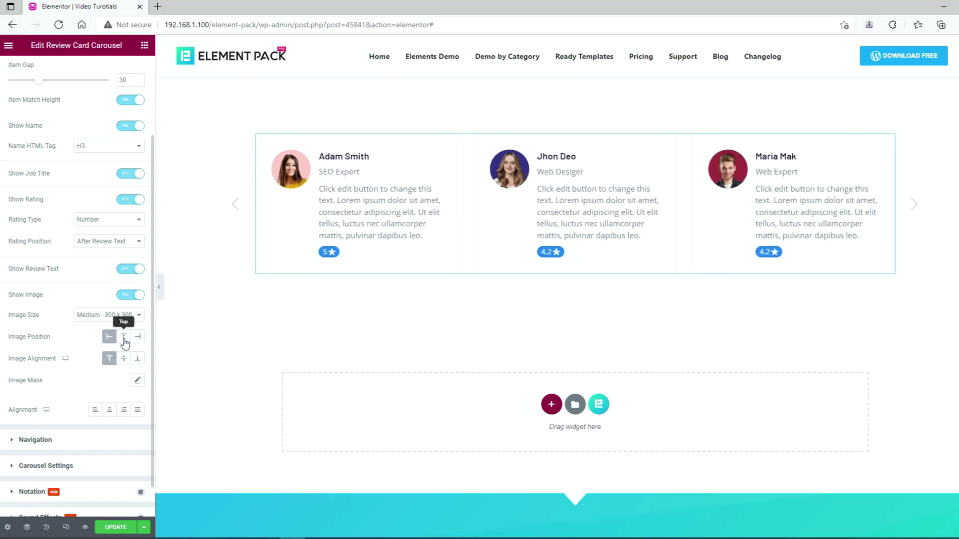
{"action": "left_click", "coordinate": [124, 337]}
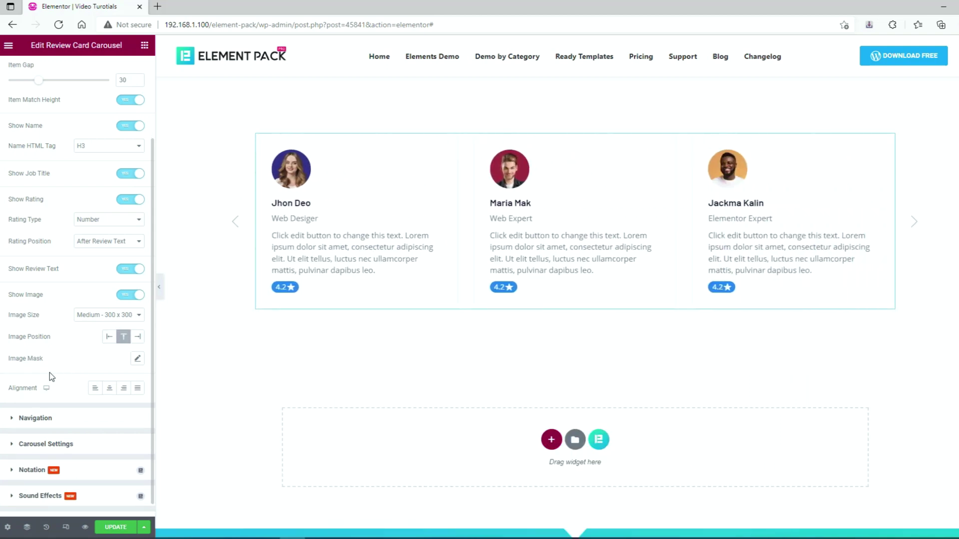
- Set the review card Alignment to Justified after trying Center and Left
{"action": "left_click", "coordinate": [109, 390]}
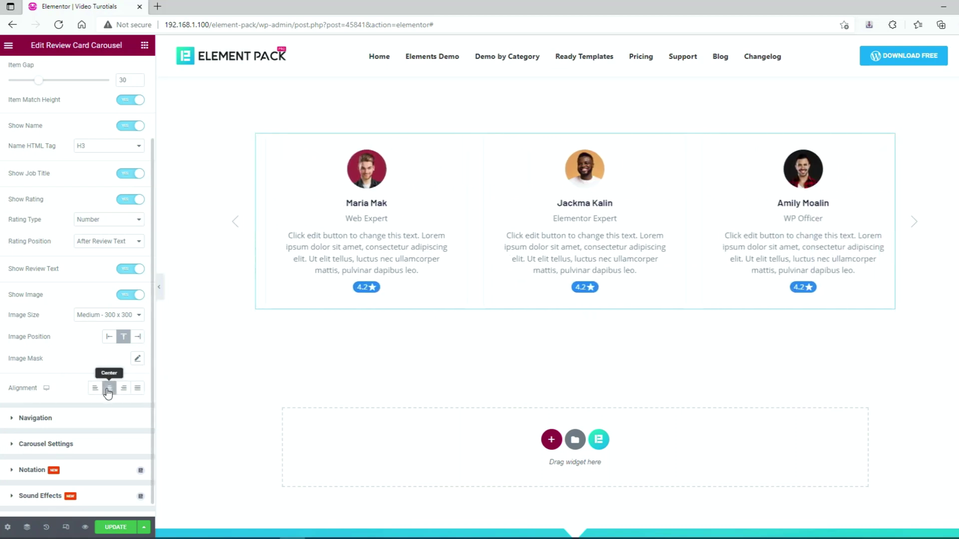
{"action": "left_click", "coordinate": [137, 390]}
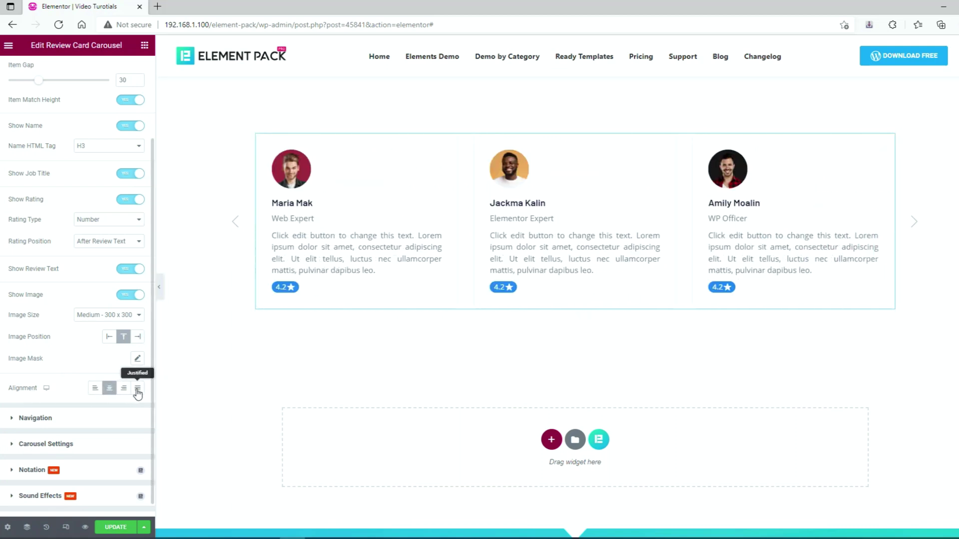
{"action": "left_click", "coordinate": [96, 391]}
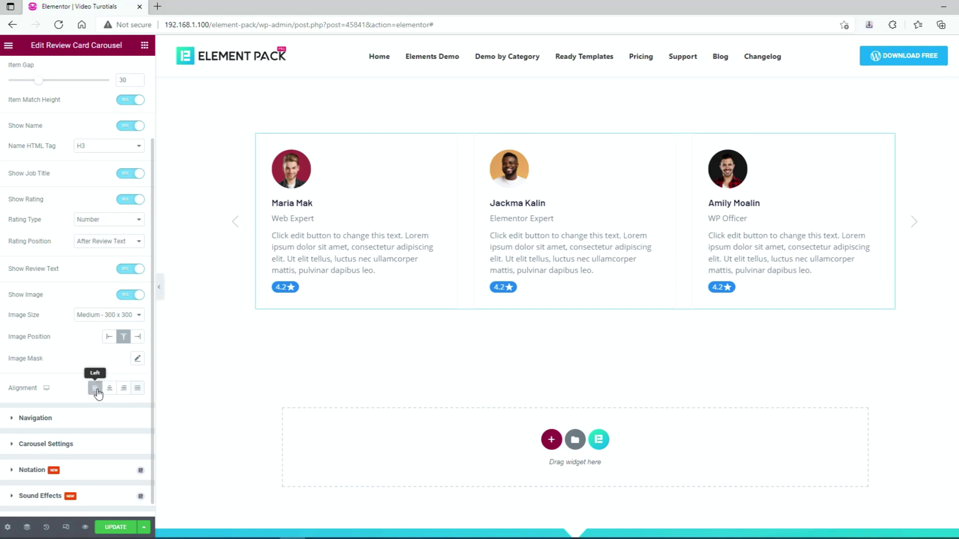
{"action": "left_click", "coordinate": [137, 391]}
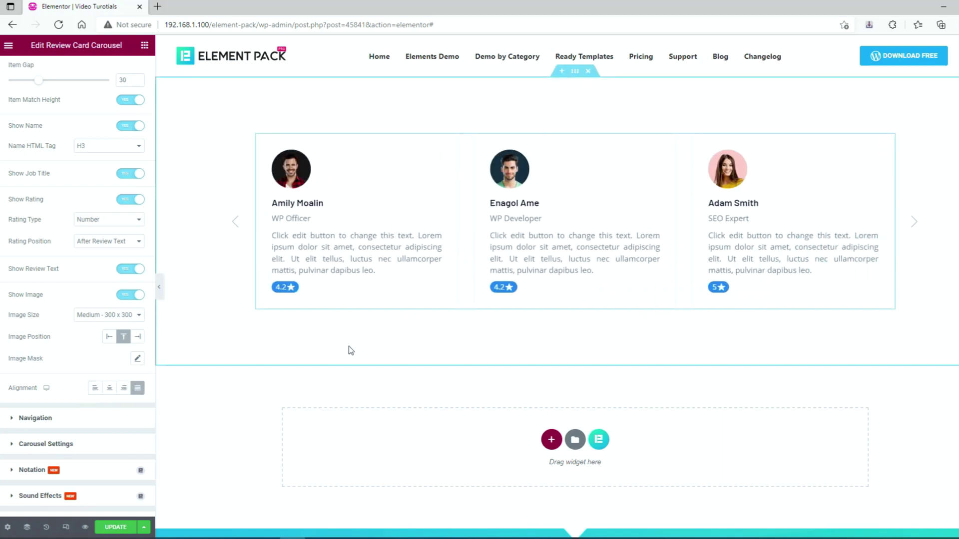
- Set Navigation to Arrows and Fraction with the position kept at Center
{"action": "left_click", "coordinate": [56, 420]}
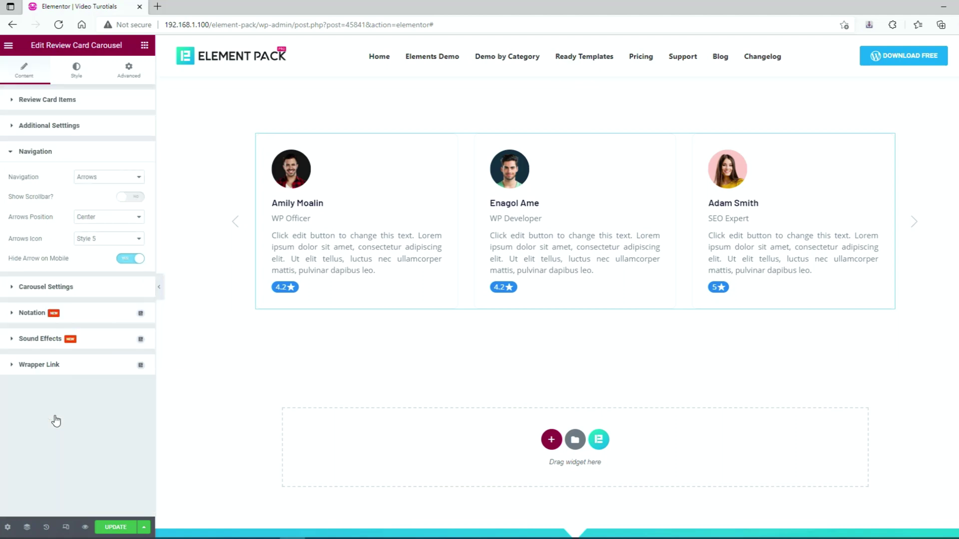
{"action": "left_click", "coordinate": [110, 182]}
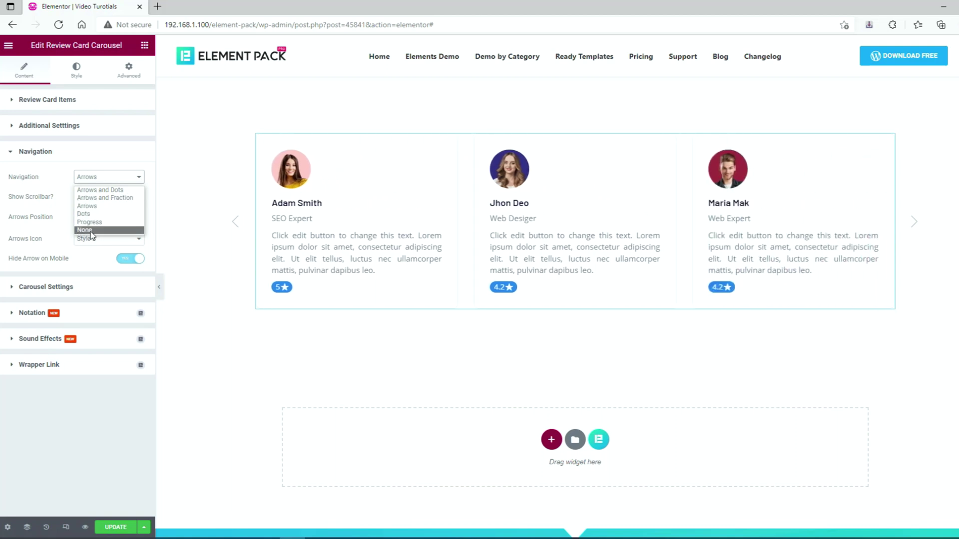
{"action": "left_click", "coordinate": [130, 200]}
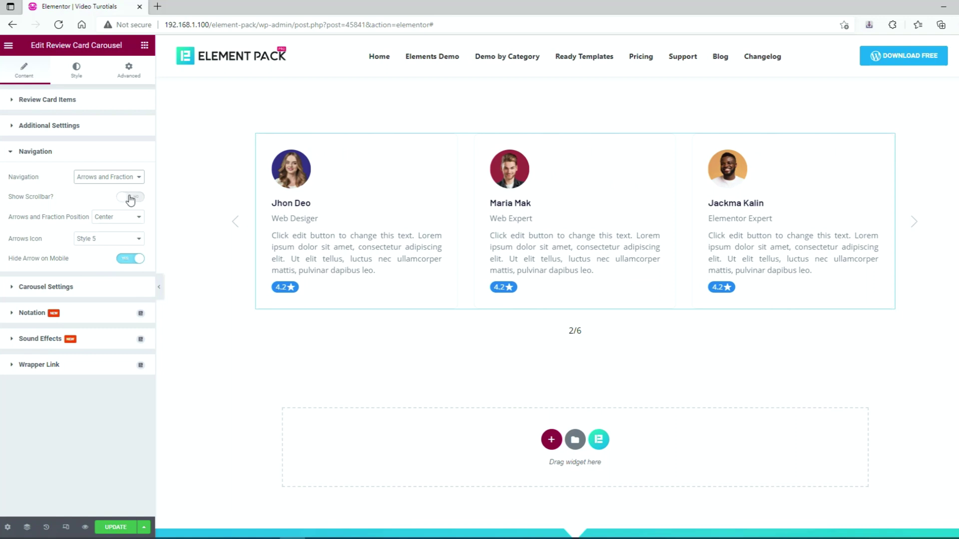
{"action": "left_click", "coordinate": [123, 223]}
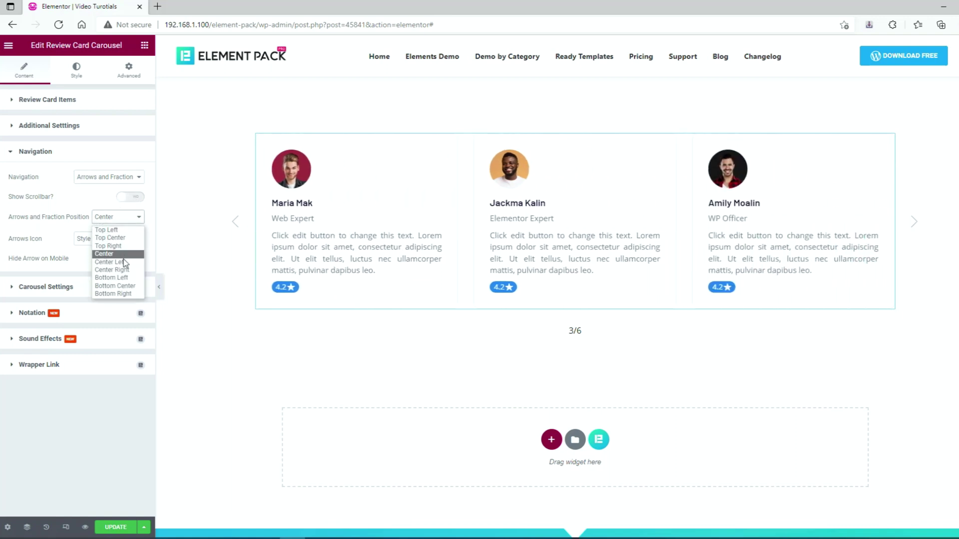
{"action": "left_click", "coordinate": [83, 232]}
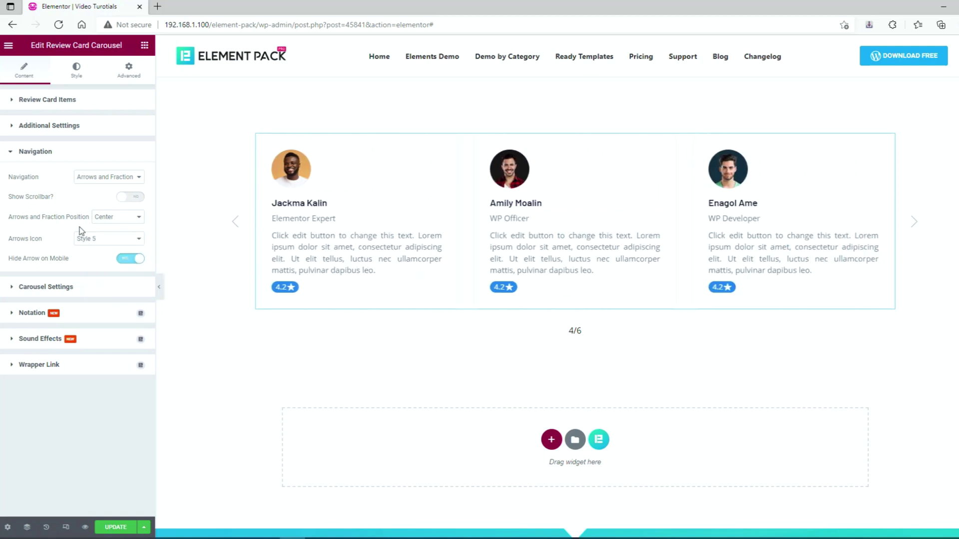
- Try Arrows Icon Style 20, then revert the arrows to Style 5
{"action": "left_click", "coordinate": [109, 239]}
{"action": "scroll", "coordinate": [120, 300], "scroll_direction": "down", "scroll_amount": 1}
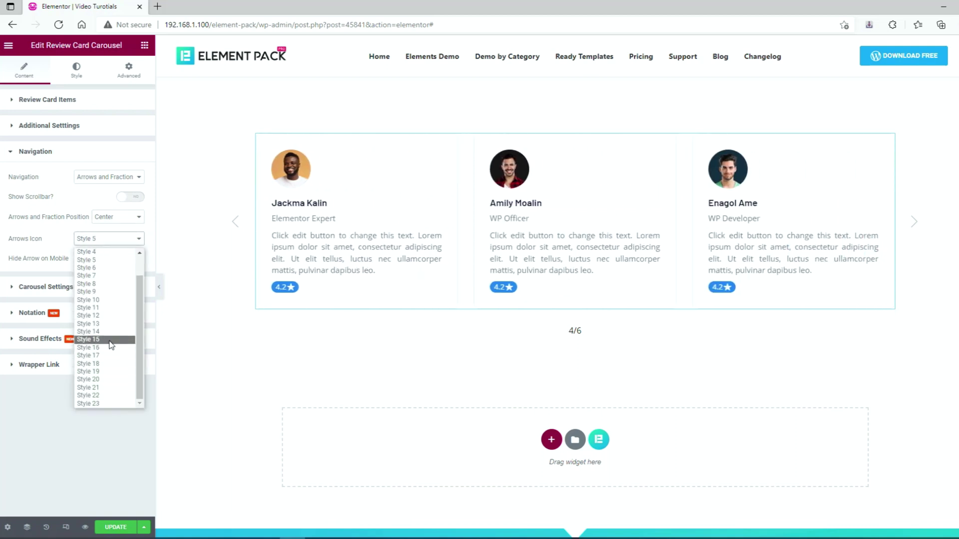
{"action": "left_click", "coordinate": [105, 379]}
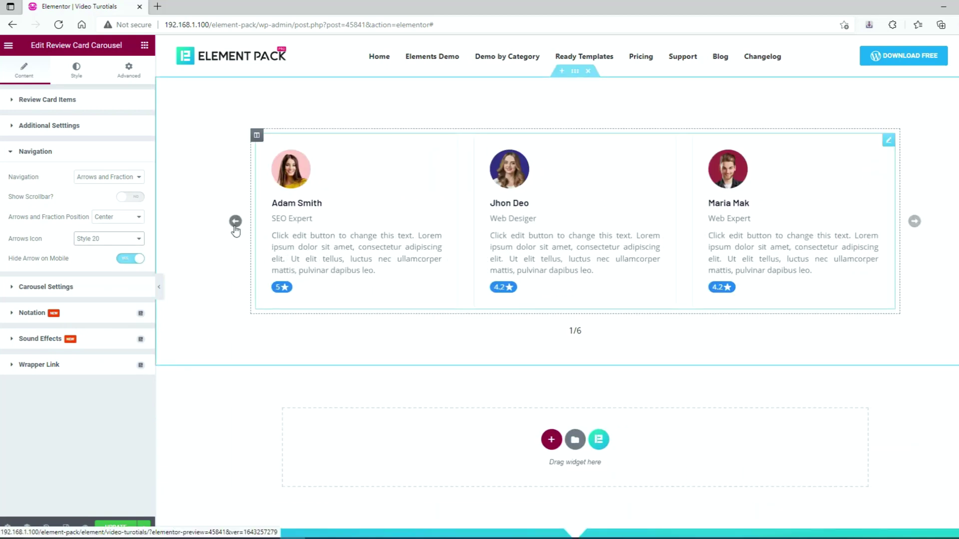
{"action": "left_click", "coordinate": [118, 239]}
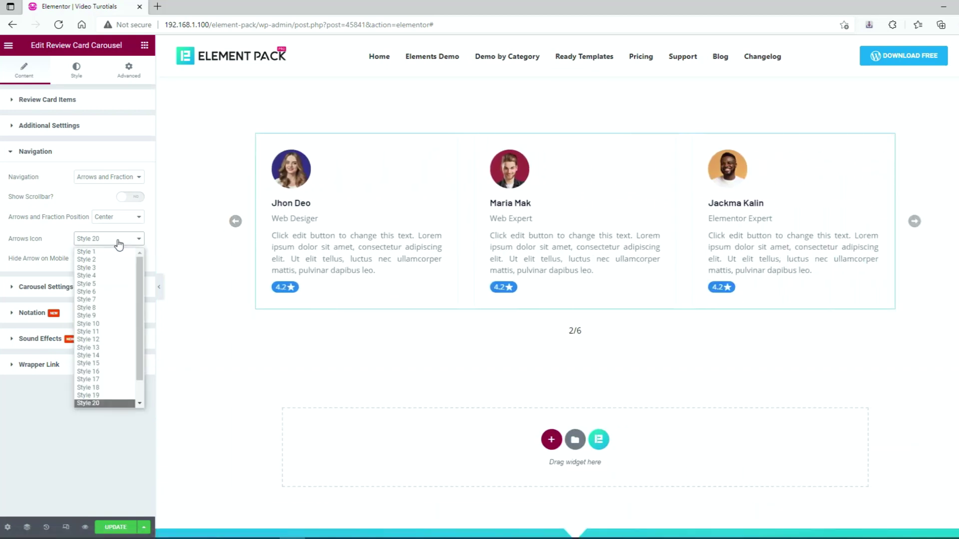
{"action": "left_click", "coordinate": [106, 289]}
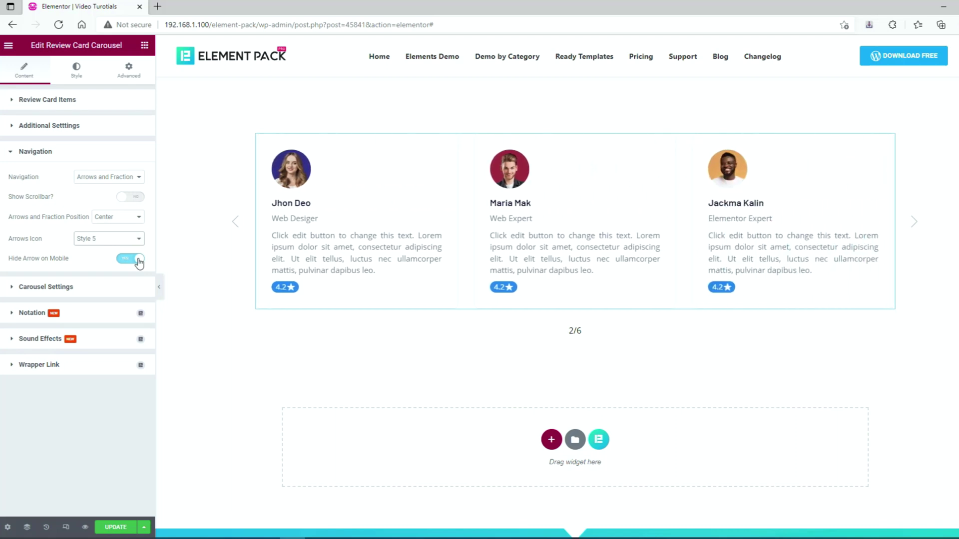
- Turn on Hide Arrow on Mobile in the mobile preview, then switch back to desktop view
{"action": "left_click", "coordinate": [65, 527]}
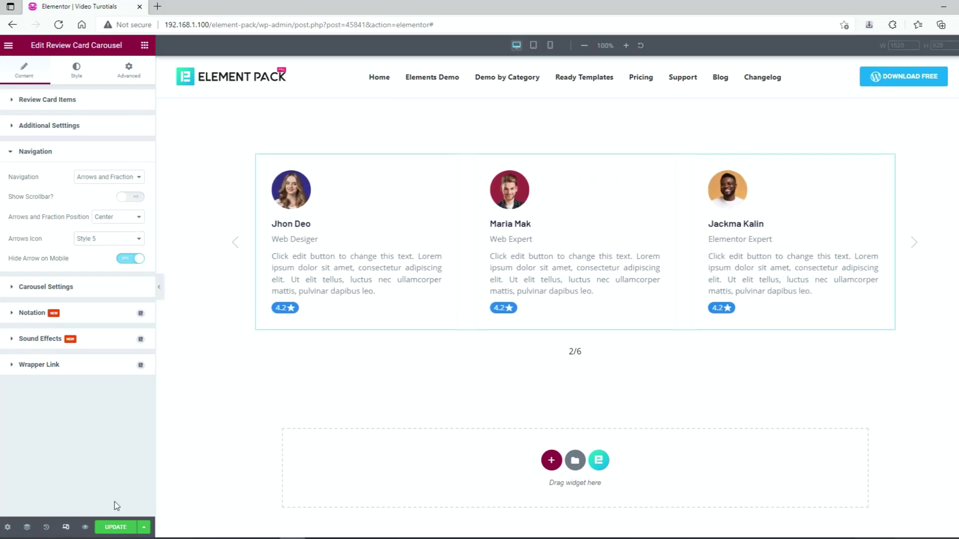
{"action": "left_click", "coordinate": [550, 44]}
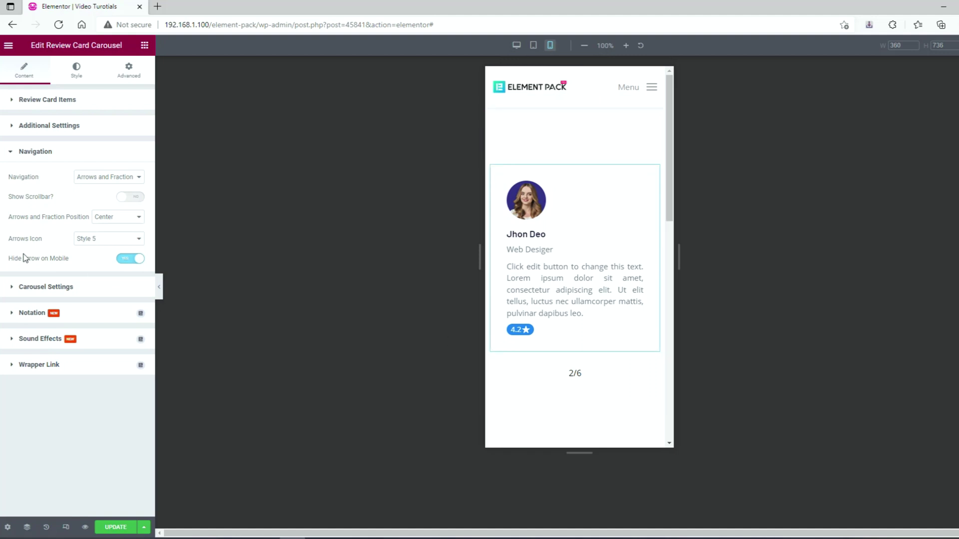
{"action": "left_click", "coordinate": [140, 261]}
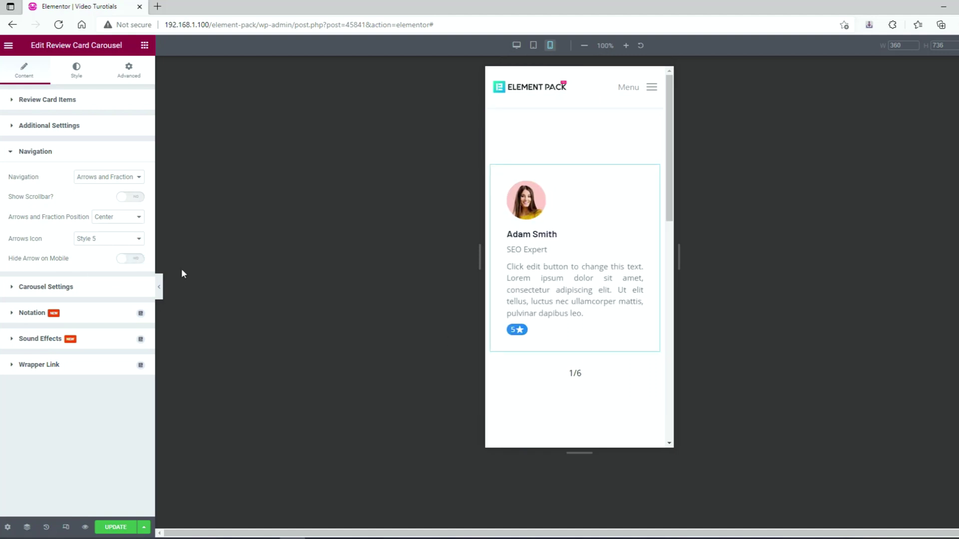
{"action": "left_click", "coordinate": [137, 259]}
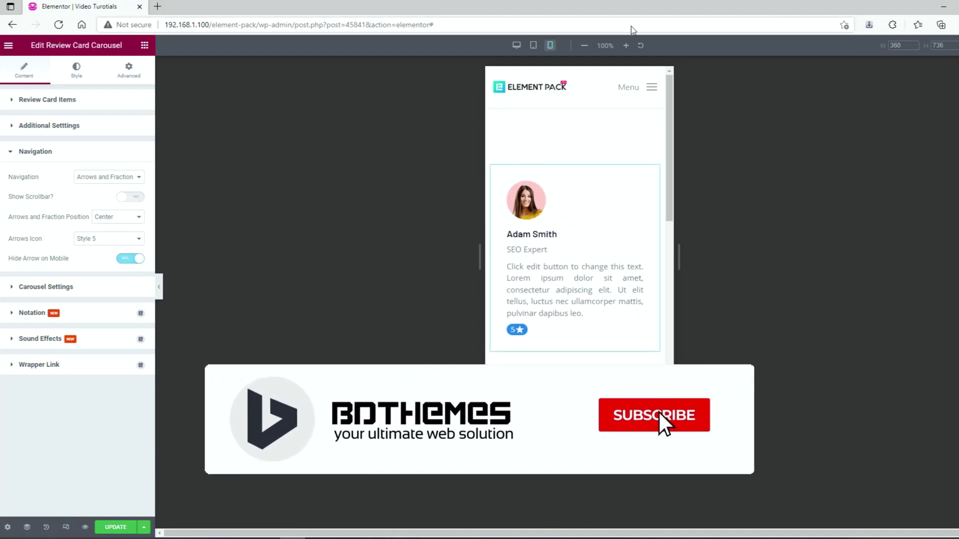
{"action": "left_click", "coordinate": [516, 45]}
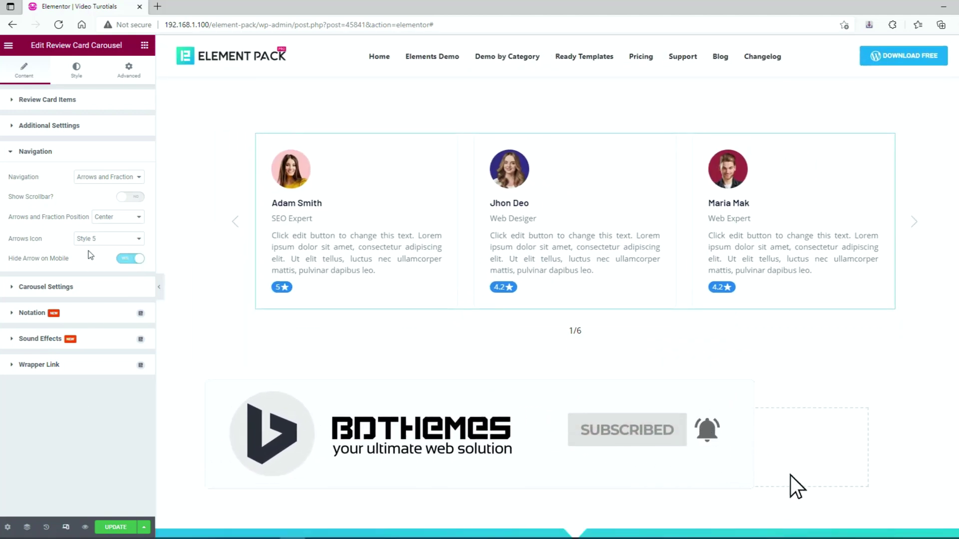
{"action": "left_click", "coordinate": [78, 292]}
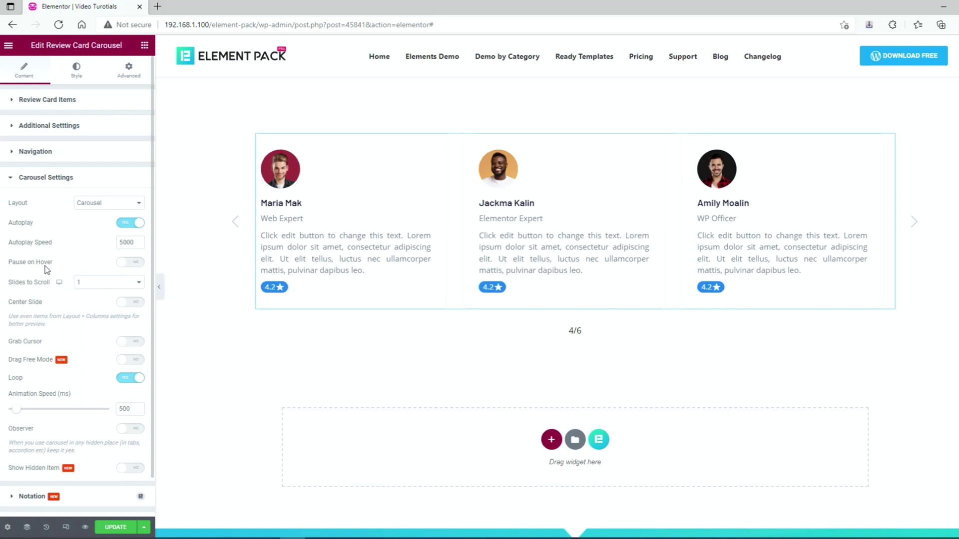
{"action": "scroll", "coordinate": [126, 311], "scroll_direction": "down", "scroll_amount": 1}
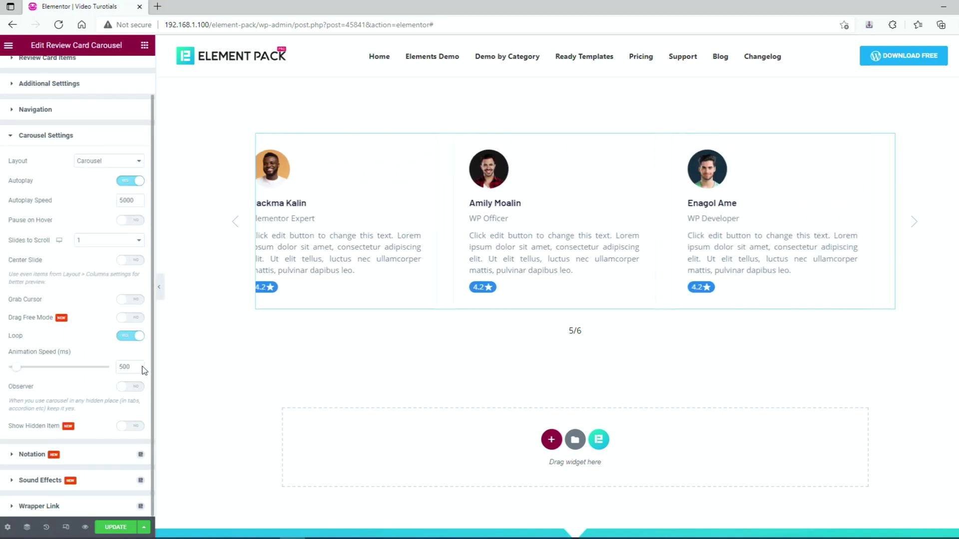
{"action": "scroll", "coordinate": [99, 451], "scroll_direction": "up", "scroll_amount": 1}
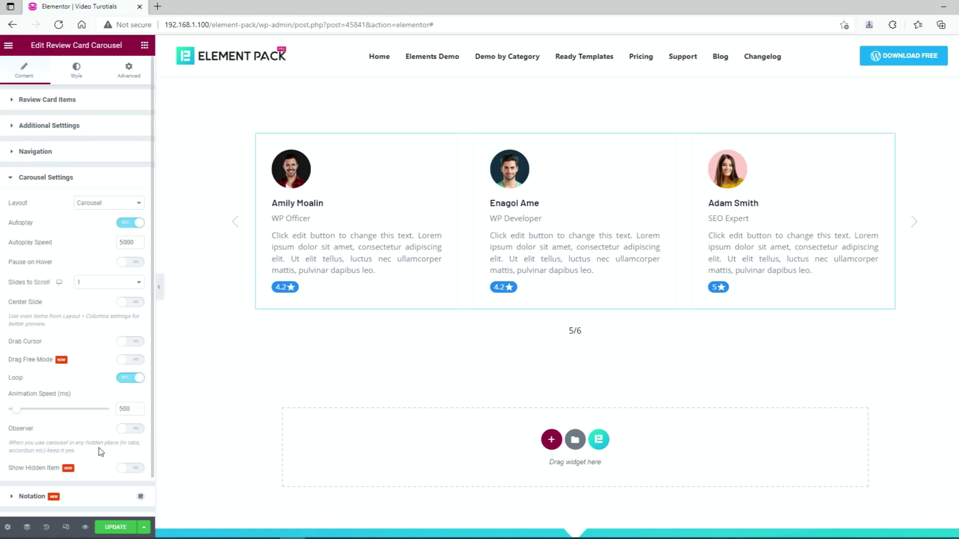
- In Style, give the cards a translucent pink #E2498A21 border and 50 padding
{"action": "left_click", "coordinate": [77, 75]}
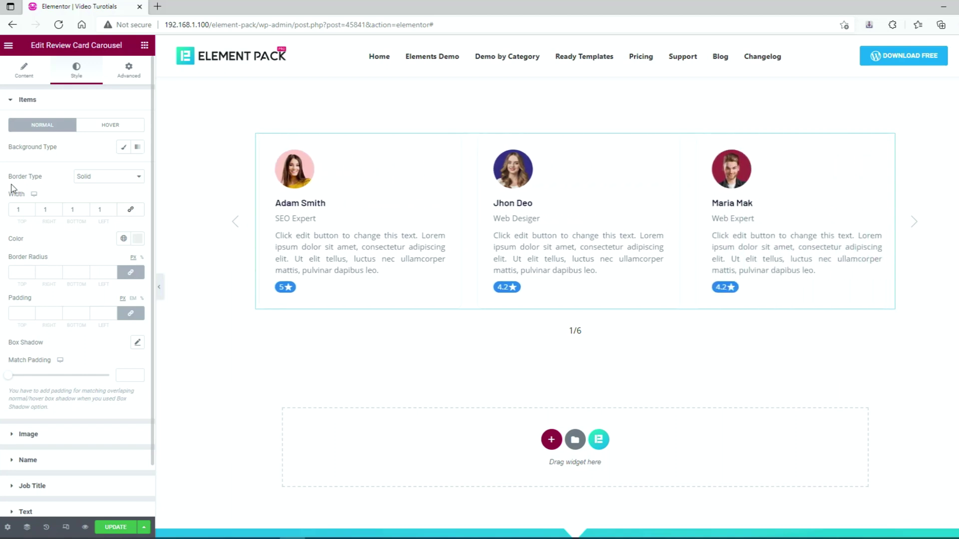
{"action": "left_click", "coordinate": [137, 238]}
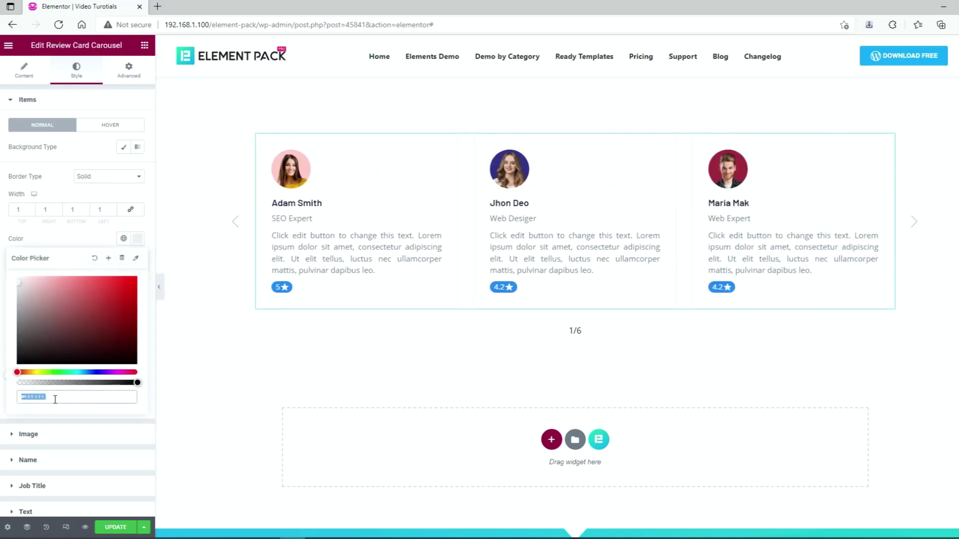
{"action": "type", "text": "#E2498A"}
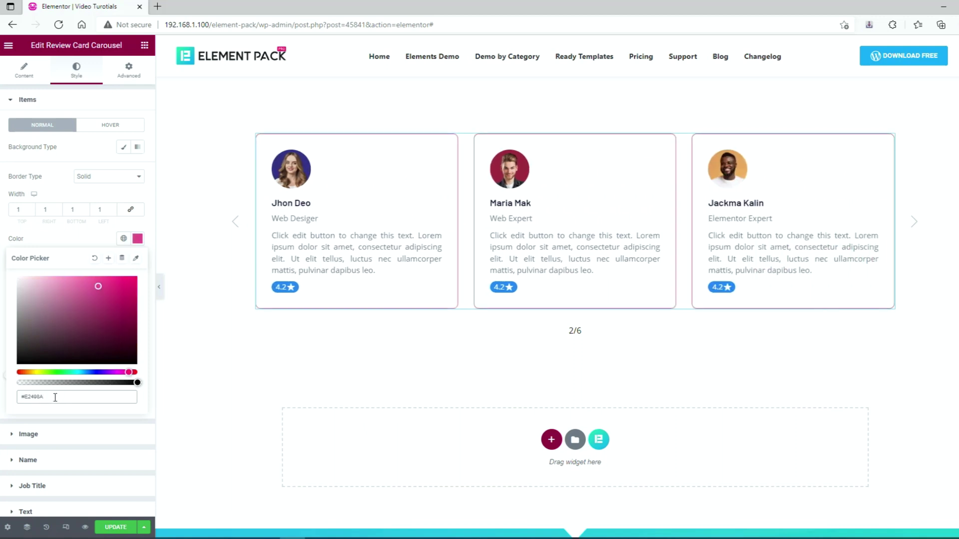
{"action": "left_click_drag", "start_coordinate": [136, 383], "coordinate": [36, 383]}
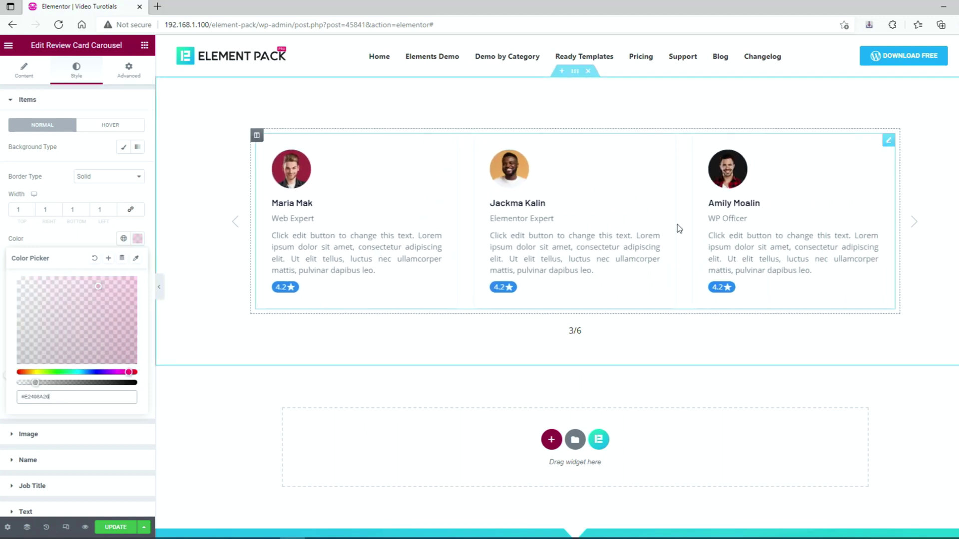
{"action": "left_click", "coordinate": [65, 236]}
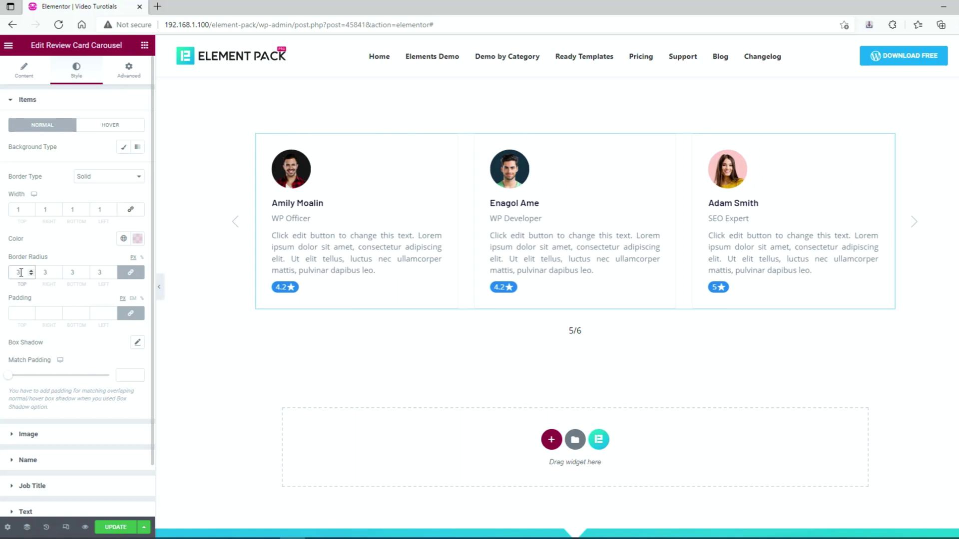
{"action": "left_click", "coordinate": [22, 310]}
{"action": "type", "text": "50"}
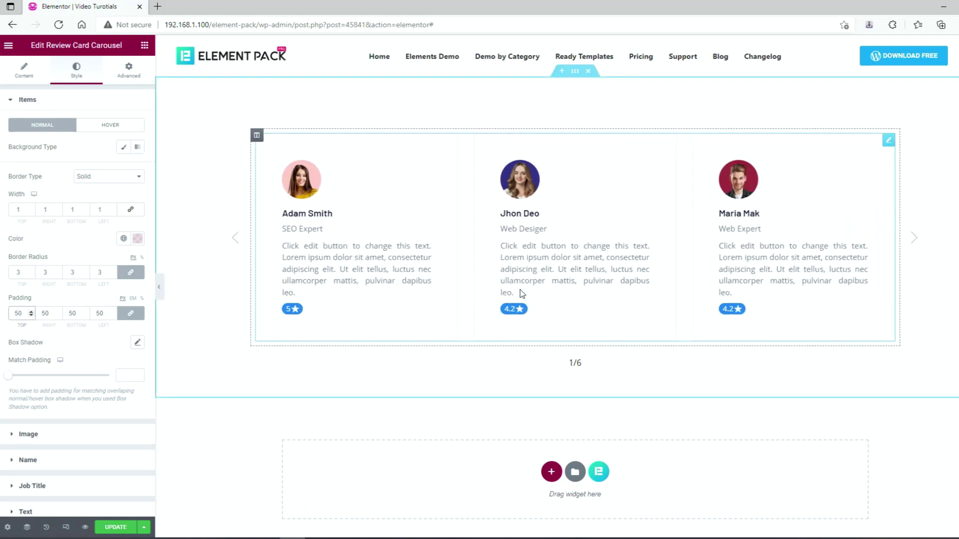
- Delete the closing phrase 'pulvinar dapibus leo.' from the first two reviews' text
{"action": "left_click", "coordinate": [23, 80]}
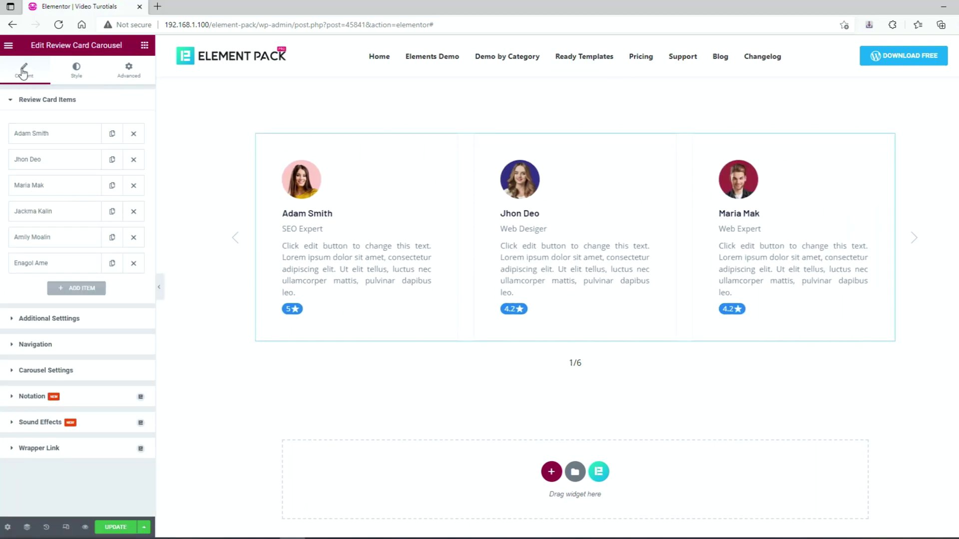
{"action": "left_click", "coordinate": [54, 134]}
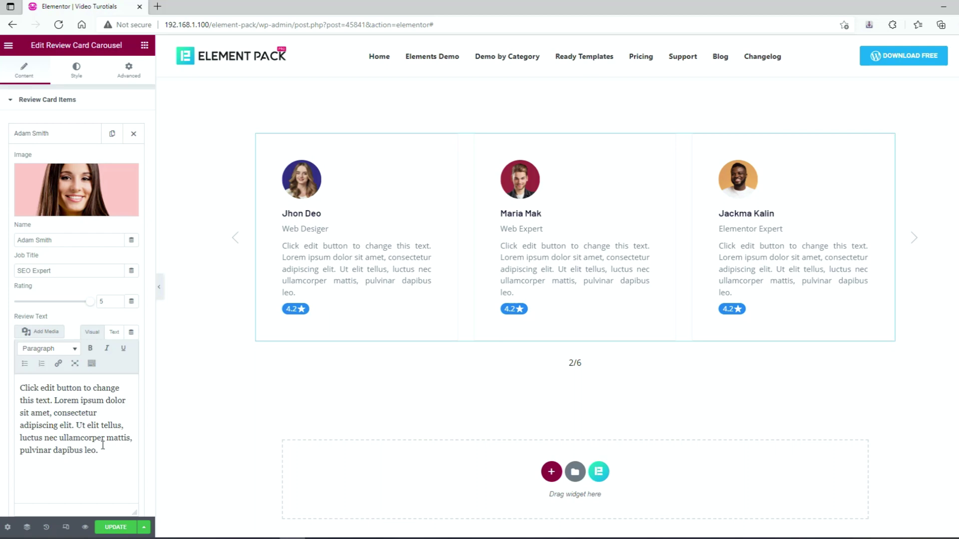
{"action": "left_click_drag", "start_coordinate": [129, 438], "coordinate": [138, 456]}
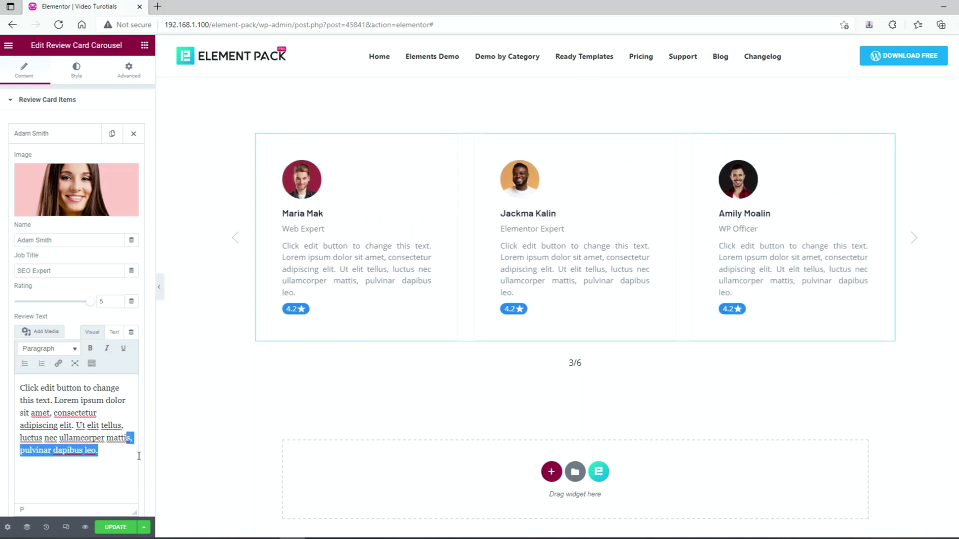
{"action": "key", "text": "BackSpace"}
{"action": "left_click", "coordinate": [59, 135]}
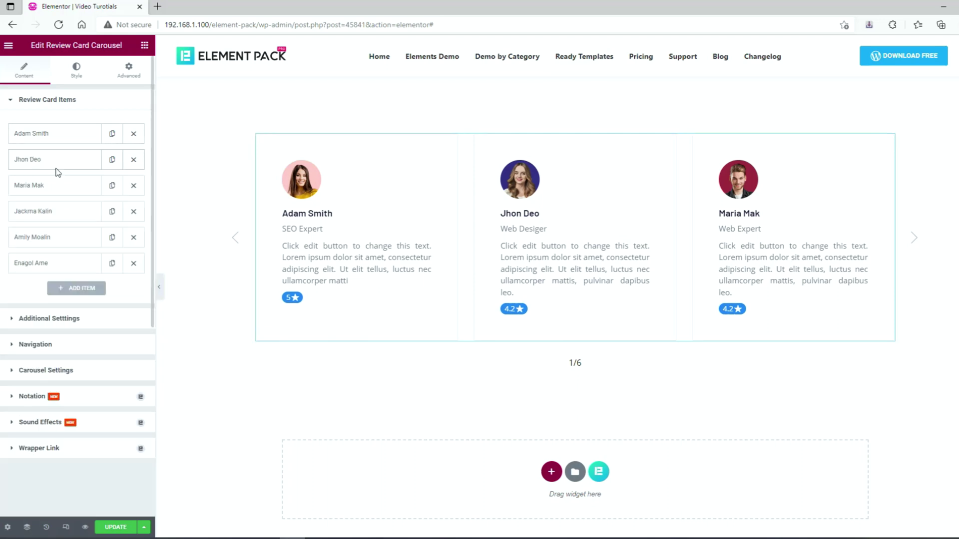
{"action": "left_click", "coordinate": [59, 166]}
{"action": "scroll", "coordinate": [85, 383], "scroll_direction": "down", "scroll_amount": 1}
{"action": "left_click", "coordinate": [135, 414]}
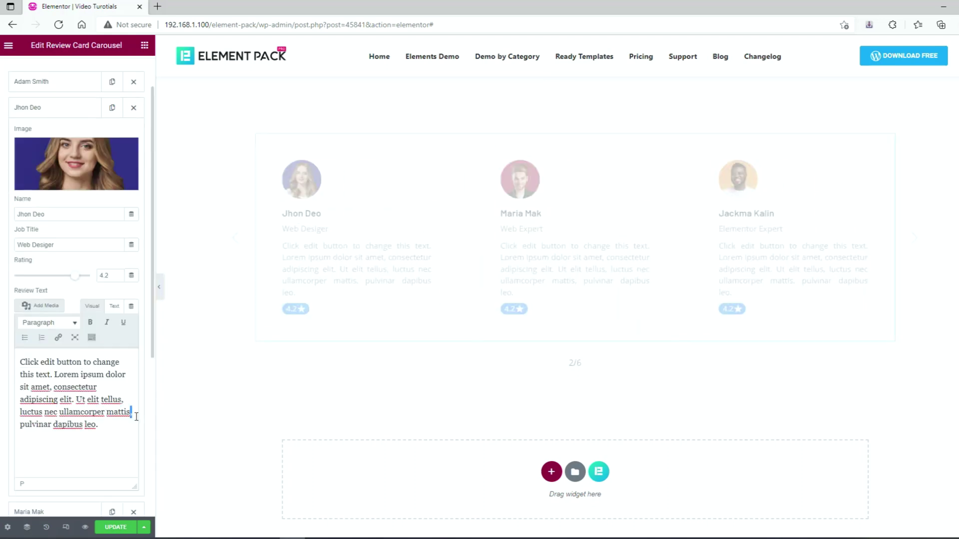
{"action": "key", "text": "BackSpace"}
{"action": "left_click_drag", "start_coordinate": [136, 416], "coordinate": [131, 463]}
- Remove the same closing phrase from the third and fourth reviews
{"action": "left_click", "coordinate": [50, 512]}
{"action": "key", "text": "BackSpace"}
{"action": "left_click", "coordinate": [70, 139]}
{"action": "left_click", "coordinate": [60, 210]}
{"action": "scroll", "coordinate": [100, 400], "scroll_direction": "down", "scroll_amount": 1}
{"action": "key", "text": "BackSpace"}
{"action": "left_click", "coordinate": [50, 159]}
- Trim the remaining reviews so each ends at 'ullamcorper mattis'
{"action": "left_click", "coordinate": [30, 185]}
{"action": "left_click", "coordinate": [77, 185]}
{"action": "left_click", "coordinate": [50, 211]}
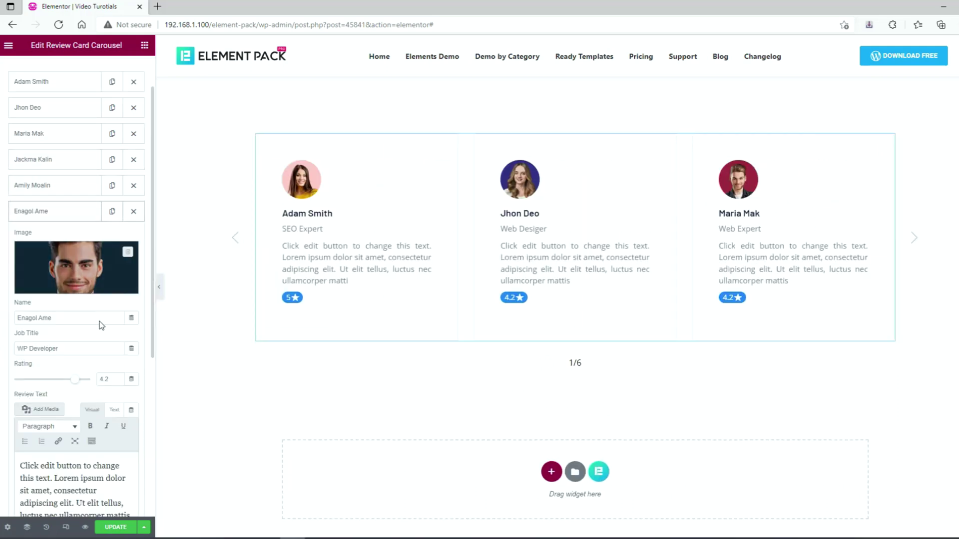
{"action": "scroll", "coordinate": [104, 369], "scroll_direction": "down", "scroll_amount": 2}
{"action": "left_click_drag", "start_coordinate": [116, 425], "coordinate": [131, 413]}
{"action": "key", "text": "BackSpace"}
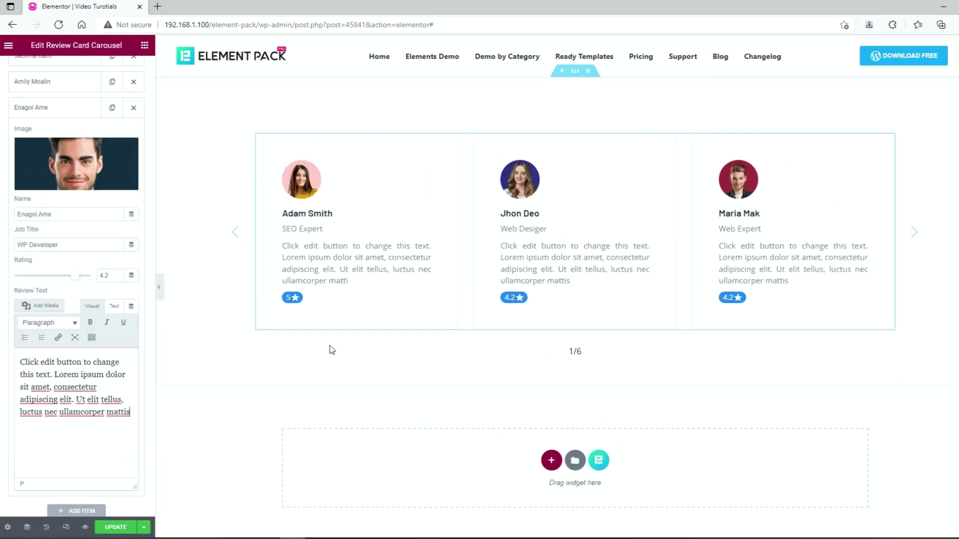
{"action": "scroll", "coordinate": [76, 150], "scroll_direction": "up", "scroll_amount": 4}
{"action": "left_click", "coordinate": [76, 70]}
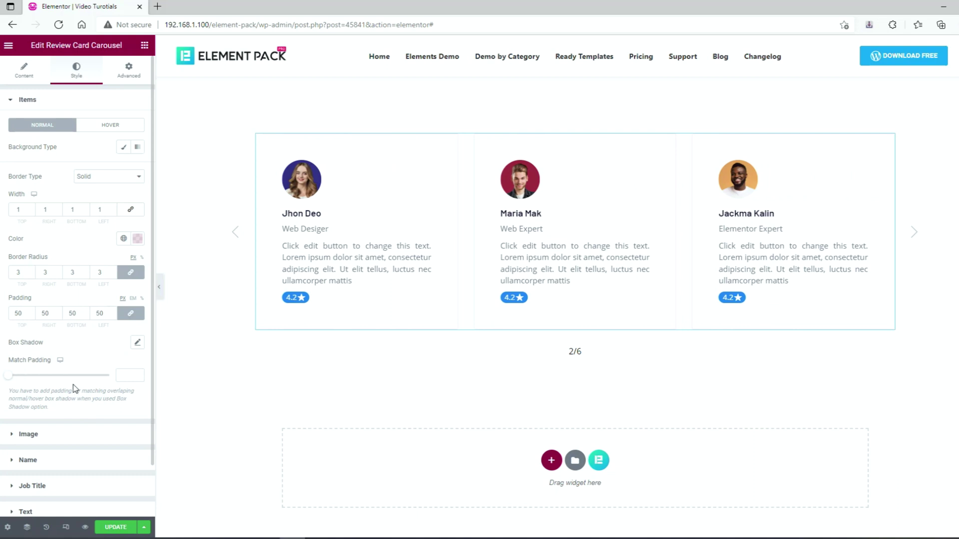
- Give hovered cards a Classic #E2498A background and a pink border colour
{"action": "left_click", "coordinate": [118, 125]}
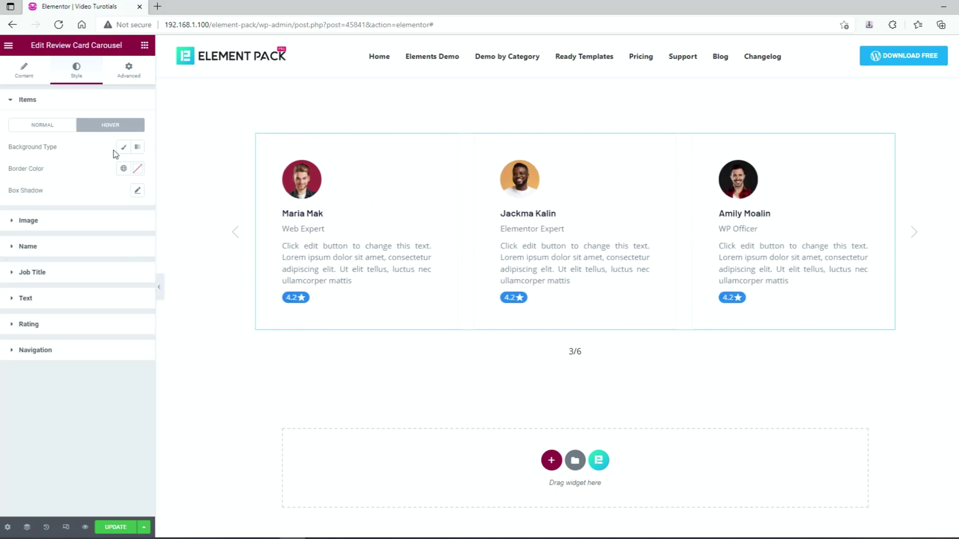
{"action": "left_click", "coordinate": [122, 147]}
{"action": "left_click", "coordinate": [138, 169]}
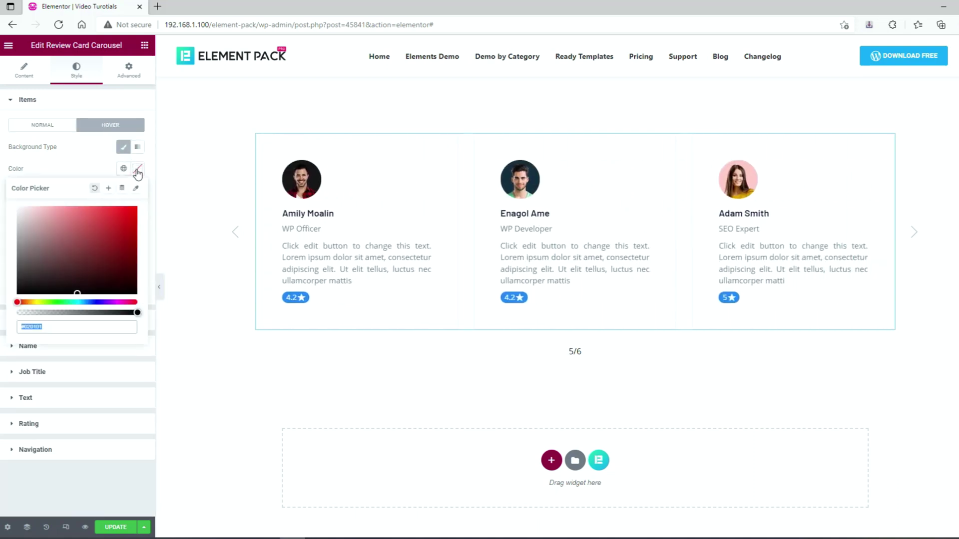
{"action": "left_click", "coordinate": [117, 174]}
{"action": "left_click", "coordinate": [137, 268]}
{"action": "left_click", "coordinate": [101, 270]}
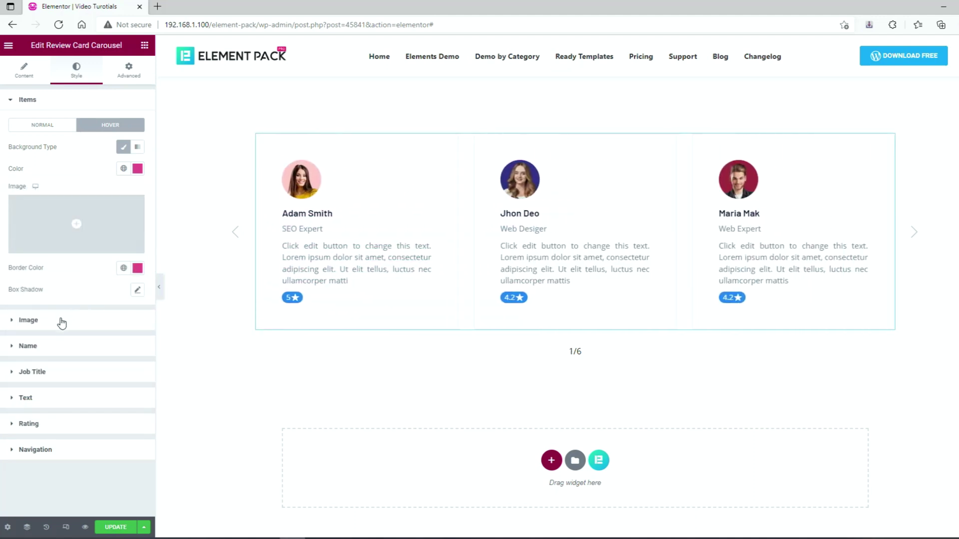
- Set the reviewer image size to 100 and spacing to 25, clearing the horizontal offset
{"action": "left_click", "coordinate": [61, 322]}
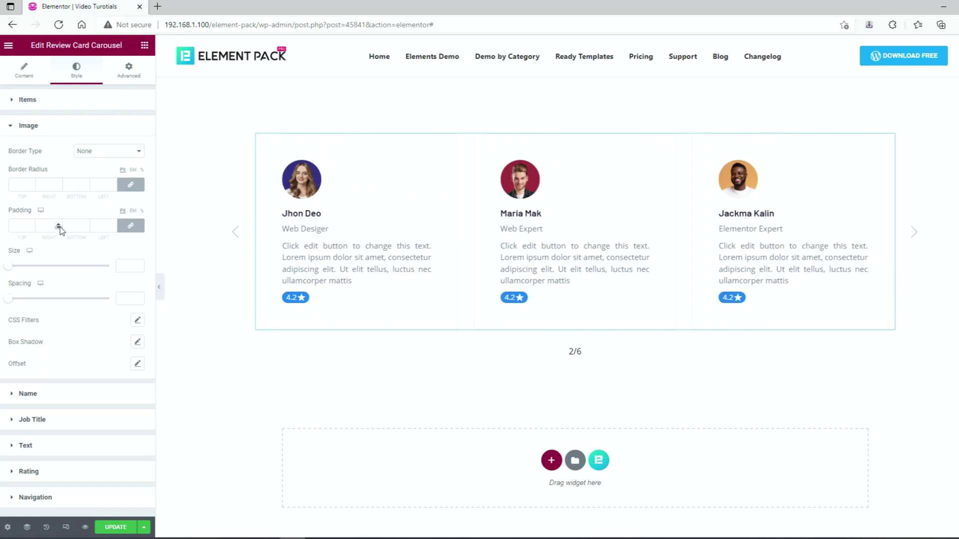
{"action": "mouse_move", "coordinate": [11, 271]}
{"action": "left_mouse_down"}
{"action": "mouse_move", "coordinate": [37, 269]}
{"action": "mouse_move", "coordinate": [27, 267]}
{"action": "left_mouse_up"}
{"action": "left_click", "coordinate": [138, 264]}
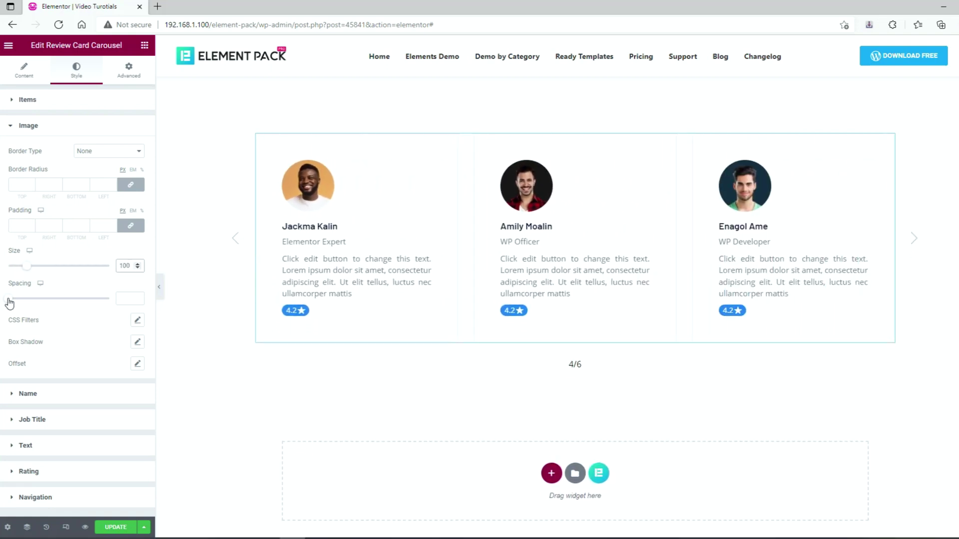
{"action": "left_click_drag", "start_coordinate": [9, 299], "coordinate": [33, 303]}
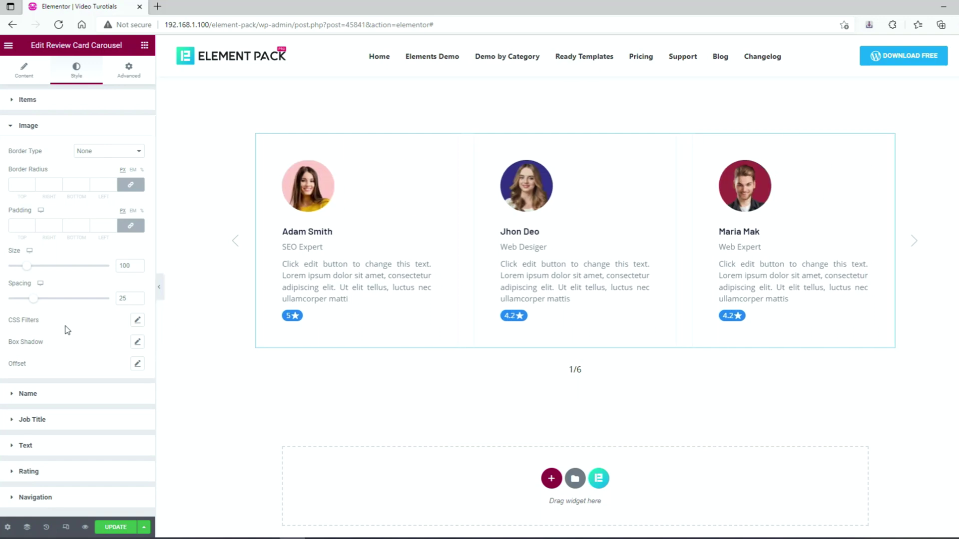
{"action": "left_click", "coordinate": [138, 364]}
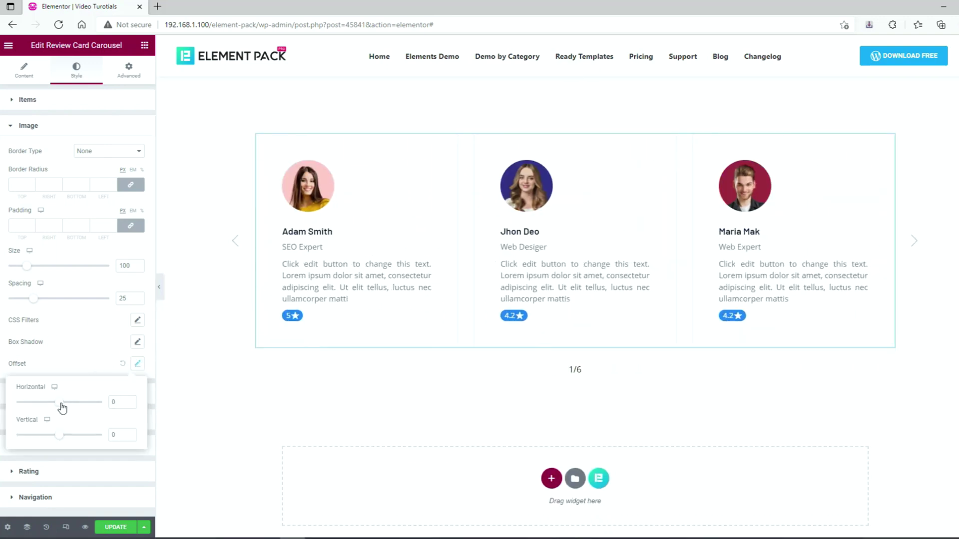
{"action": "mouse_move", "coordinate": [60, 403]}
{"action": "left_mouse_down"}
{"action": "mouse_move", "coordinate": [84, 409]}
{"action": "mouse_move", "coordinate": [61, 409]}
{"action": "left_mouse_up"}
{"action": "double_click", "coordinate": [114, 402]}
{"action": "key", "text": "BackSpace"}
- Reset the photo offset, then give names translucent black colour, white hover colour and size 28
{"action": "left_click", "coordinate": [122, 364]}
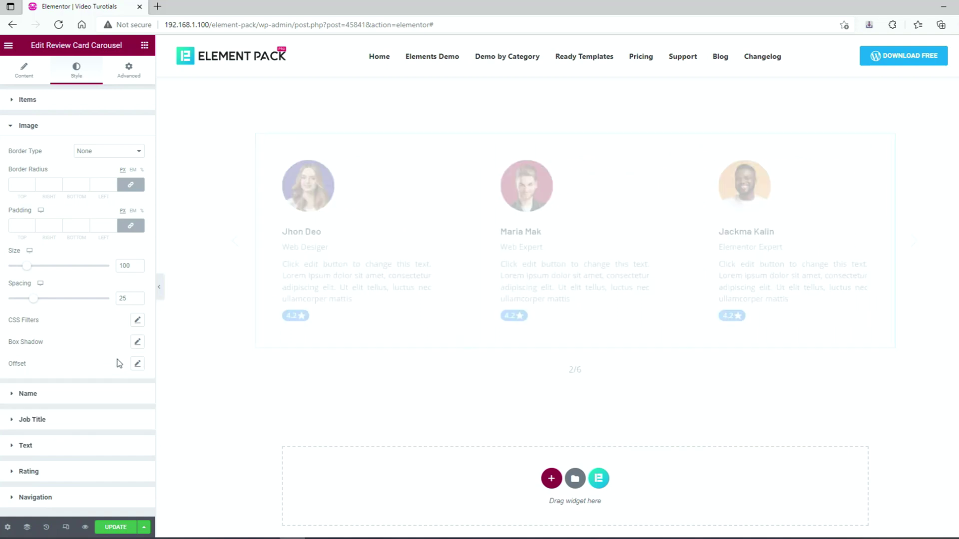
{"action": "left_click", "coordinate": [73, 397]}
{"action": "left_click", "coordinate": [137, 177]}
{"action": "left_click", "coordinate": [18, 302]}
{"action": "left_click_drag", "start_coordinate": [137, 323], "coordinate": [110, 325]}
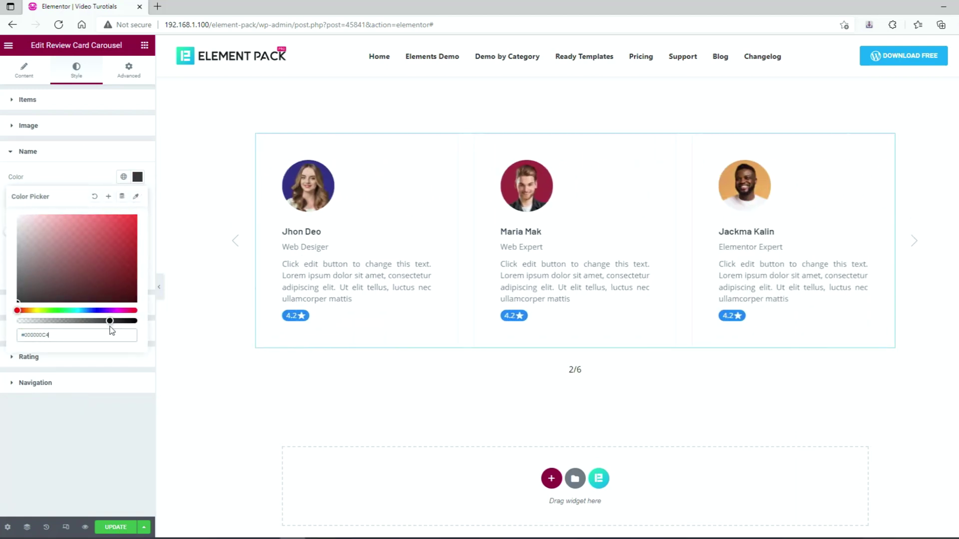
{"action": "left_click", "coordinate": [86, 177]}
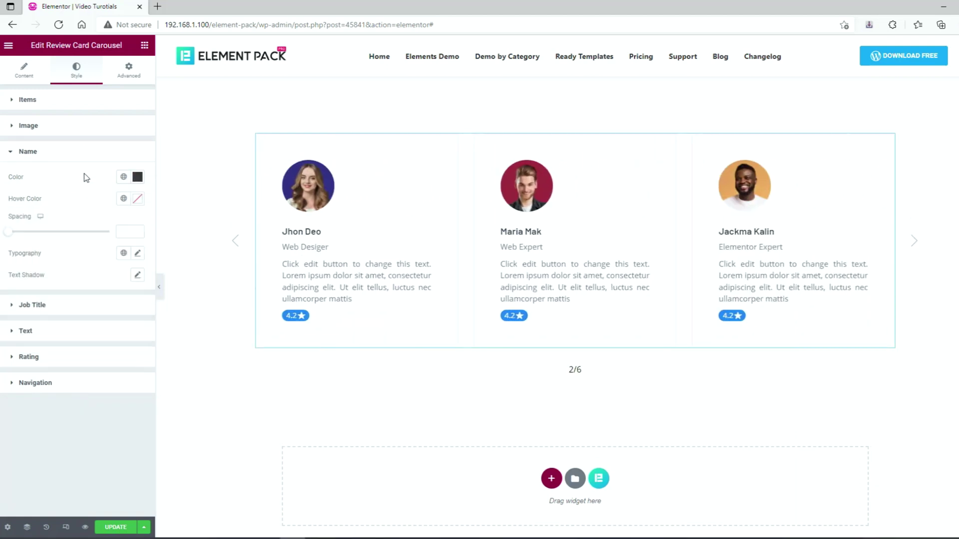
{"action": "left_click", "coordinate": [137, 198]}
{"action": "left_click", "coordinate": [71, 198]}
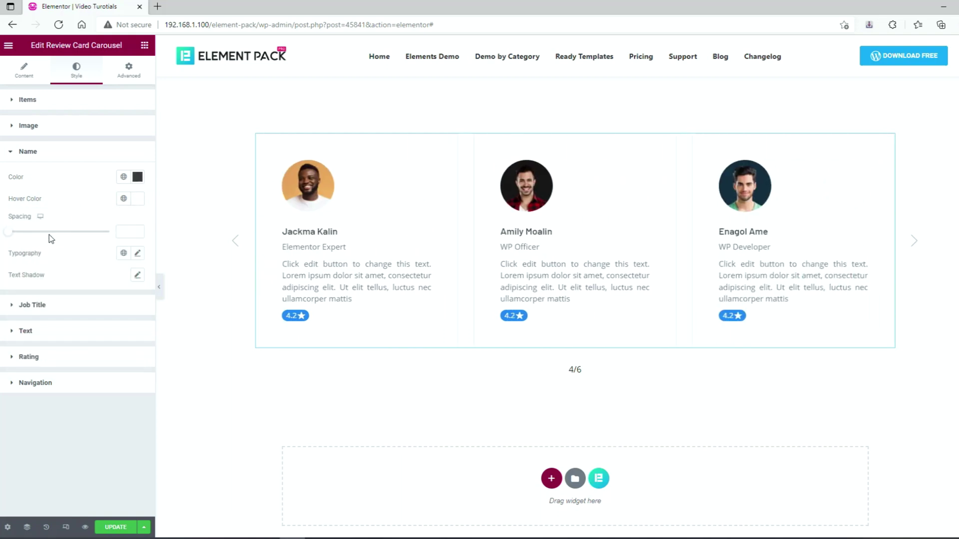
{"action": "left_click", "coordinate": [136, 254]}
{"action": "left_click_drag", "start_coordinate": [20, 336], "coordinate": [26, 338]}
{"action": "left_click", "coordinate": [77, 252]}
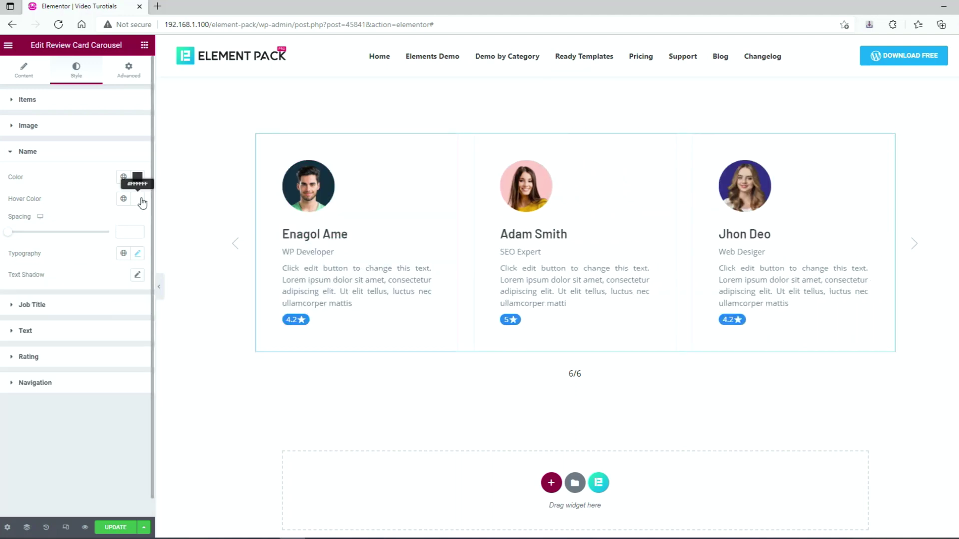
- Make job titles white on hover and review text translucent white #FFFFFFB2 on hover
{"action": "left_click", "coordinate": [70, 305]}
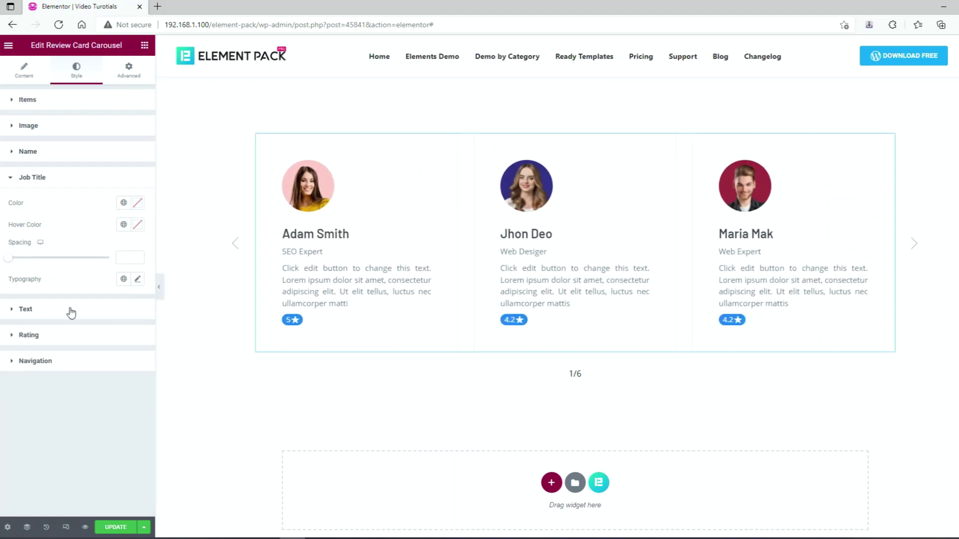
{"action": "left_click", "coordinate": [138, 225]}
{"action": "left_click", "coordinate": [18, 263]}
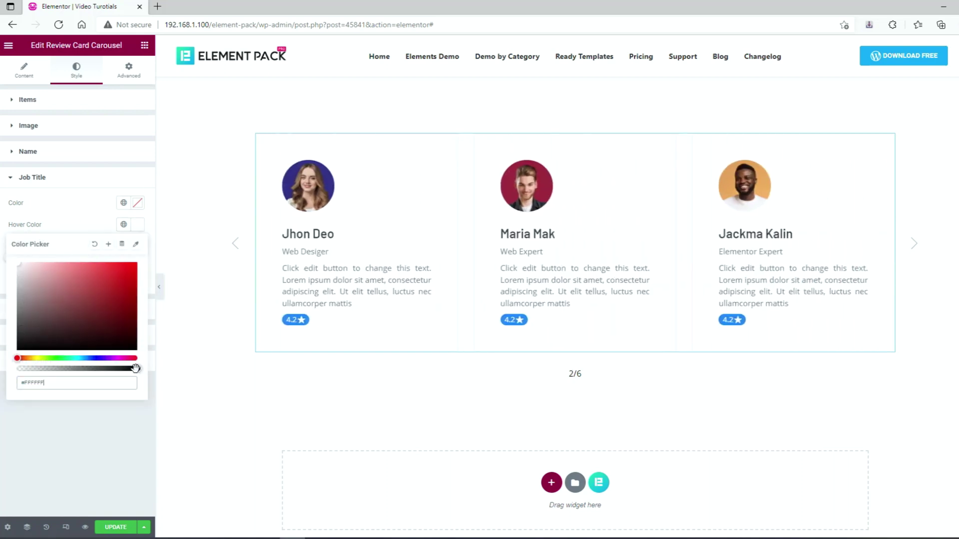
{"action": "left_click", "coordinate": [86, 226]}
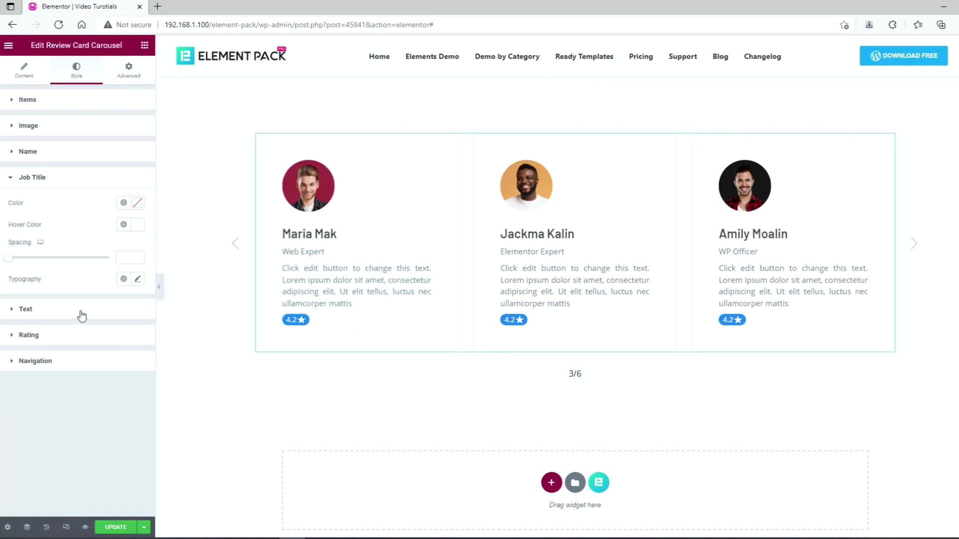
{"action": "left_click", "coordinate": [82, 316]}
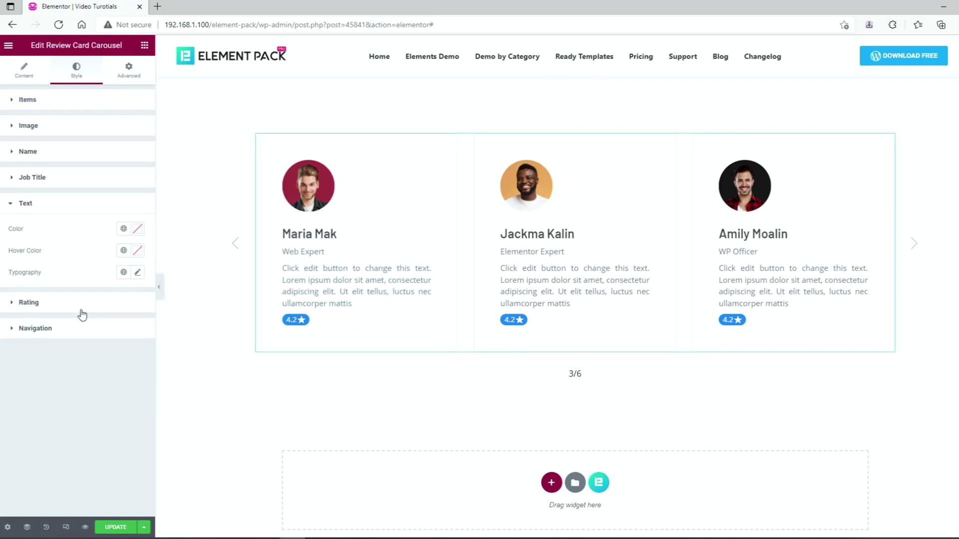
{"action": "left_click", "coordinate": [138, 250]}
{"action": "left_click_drag", "start_coordinate": [134, 395], "coordinate": [102, 394]}
{"action": "left_click", "coordinate": [60, 439]}
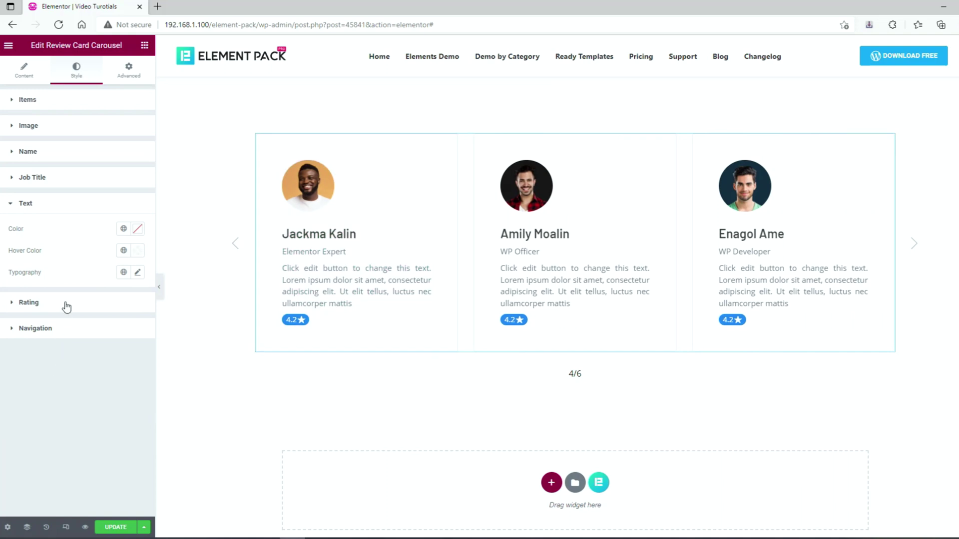
- Give the rating badges a #DA208F background with border radius 3
{"action": "left_click", "coordinate": [66, 307]}
{"action": "scroll", "coordinate": [66, 306], "scroll_direction": "down", "scroll_amount": 1}
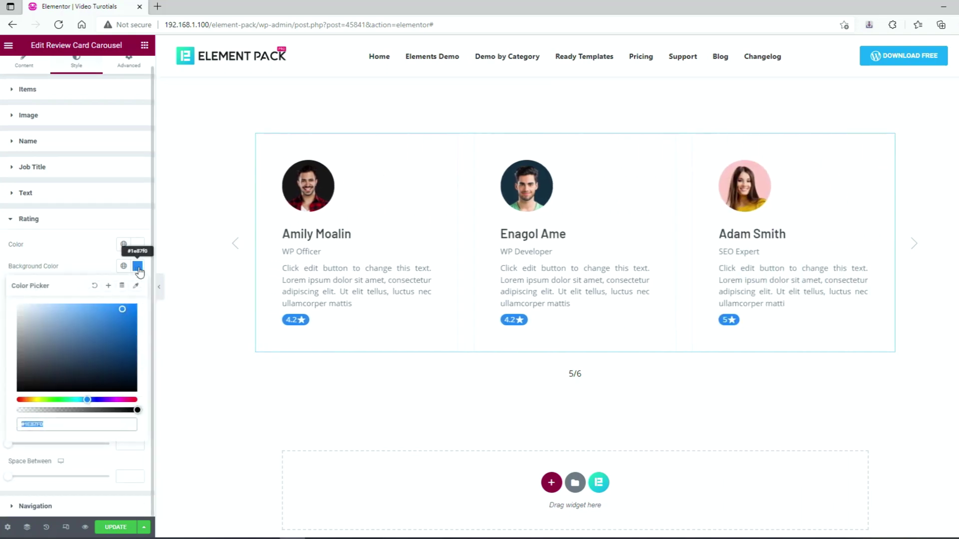
{"action": "type", "text": "#DA208F"}
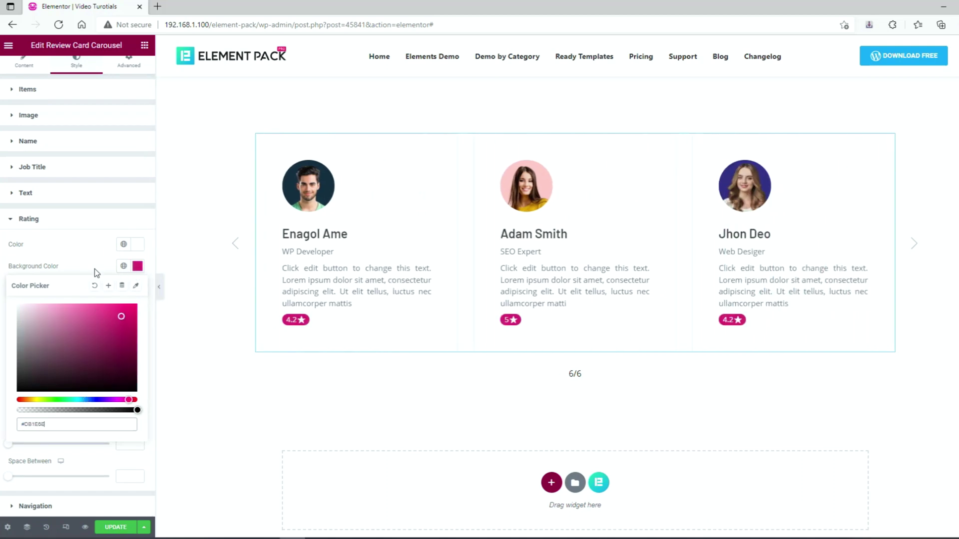
{"action": "left_click", "coordinate": [93, 264]}
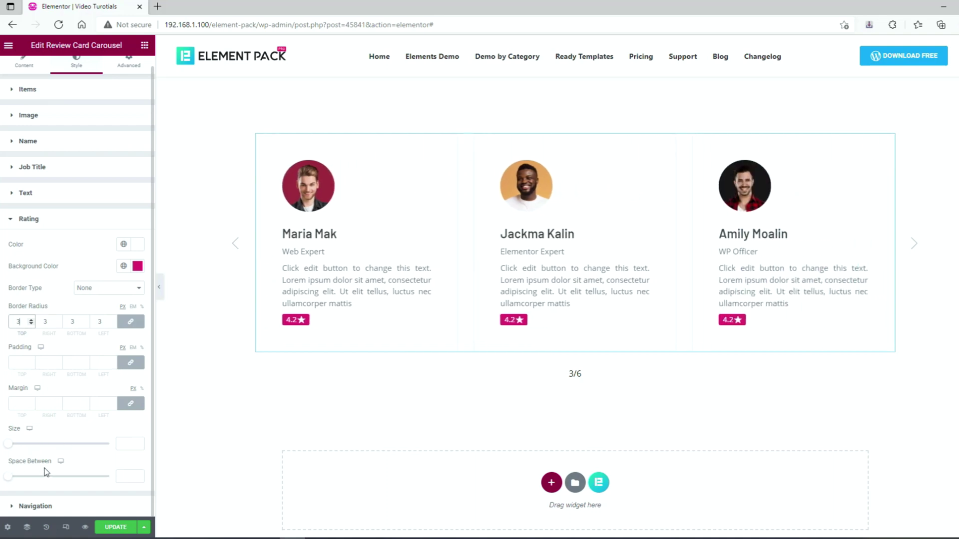
- Set the navigation arrow icon colour to pink
{"action": "left_click", "coordinate": [35, 507]}
{"action": "scroll", "coordinate": [100, 359], "scroll_direction": "down", "scroll_amount": 4}
{"action": "scroll", "coordinate": [94, 369], "scroll_direction": "up", "scroll_amount": 1}
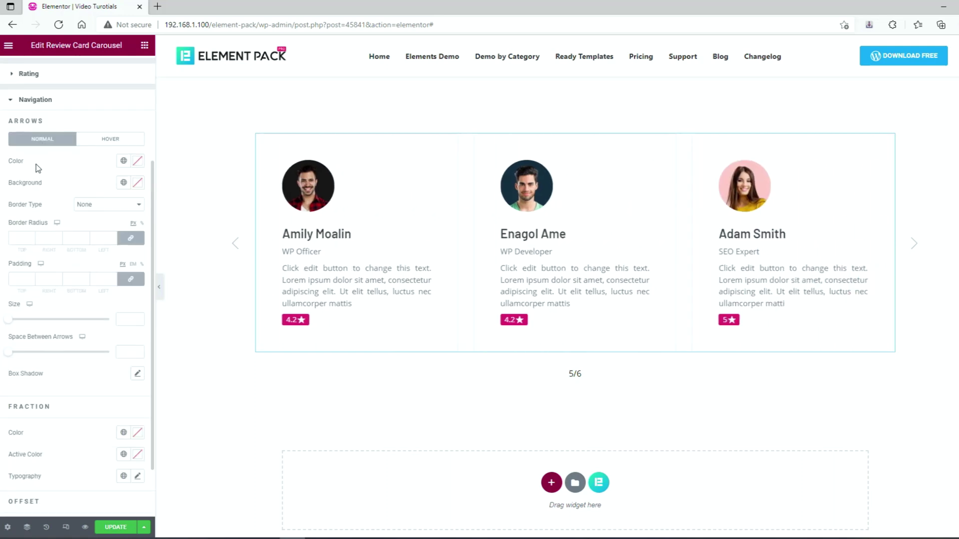
{"action": "left_click", "coordinate": [137, 163]}
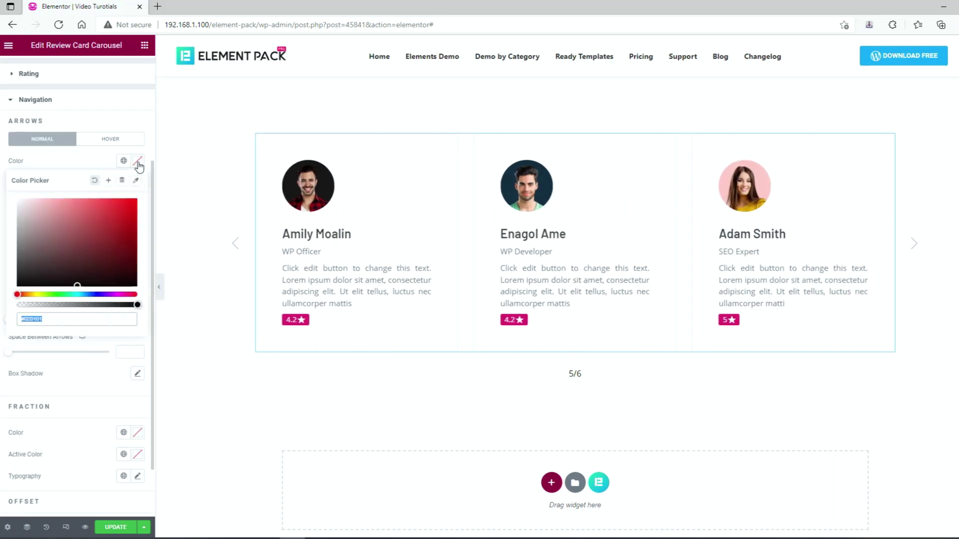
{"action": "left_click", "coordinate": [211, 246]}
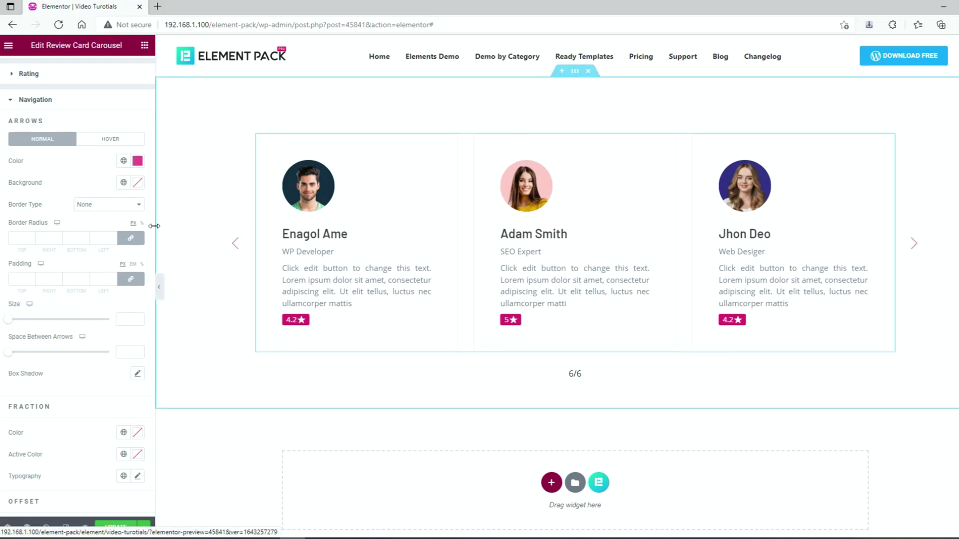
- Give arrows a solid width-1 translucent pink border, radius 3, padding 15 and offset -95
{"action": "left_click", "coordinate": [107, 208]}
{"action": "left_click", "coordinate": [94, 225]}
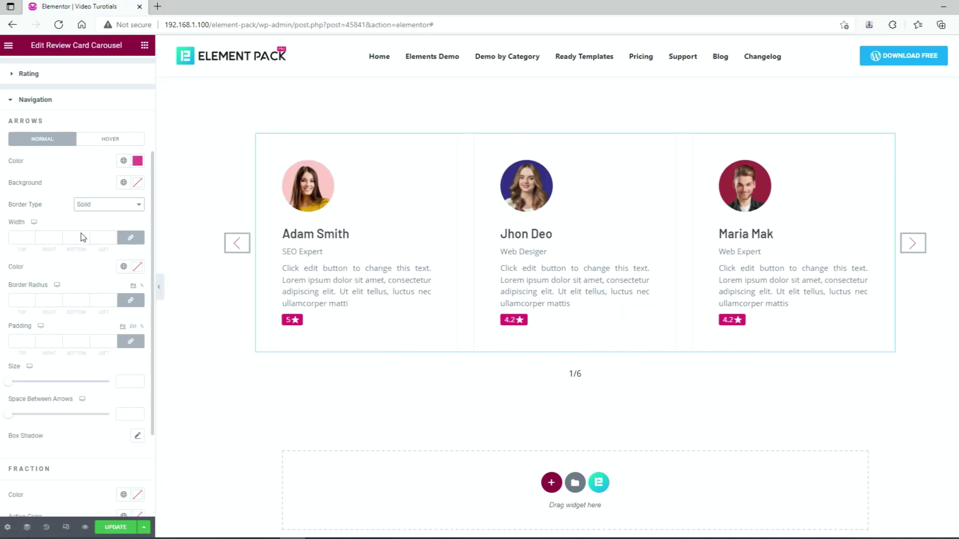
{"action": "left_click", "coordinate": [31, 236]}
{"action": "left_click", "coordinate": [139, 268]}
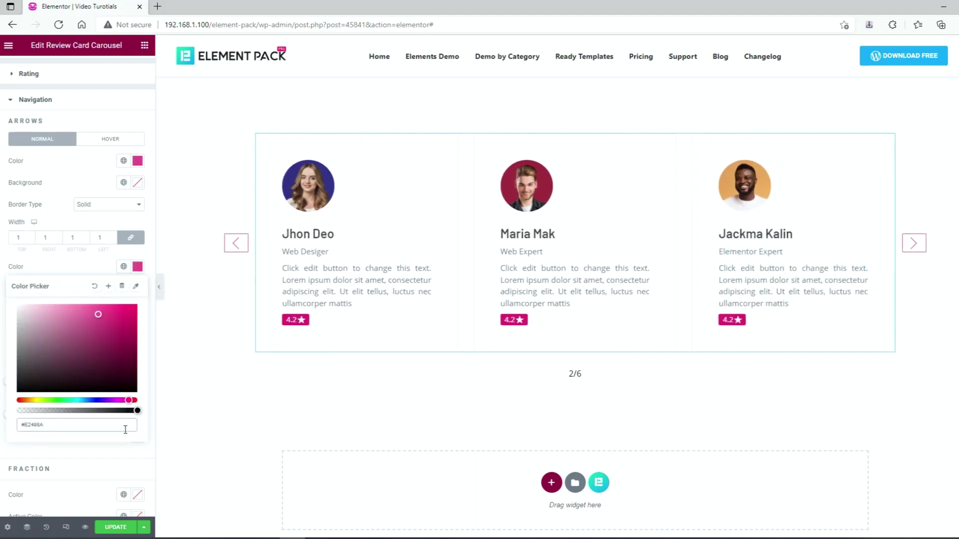
{"action": "left_click_drag", "start_coordinate": [138, 410], "coordinate": [40, 418]}
{"action": "left_click", "coordinate": [81, 265]}
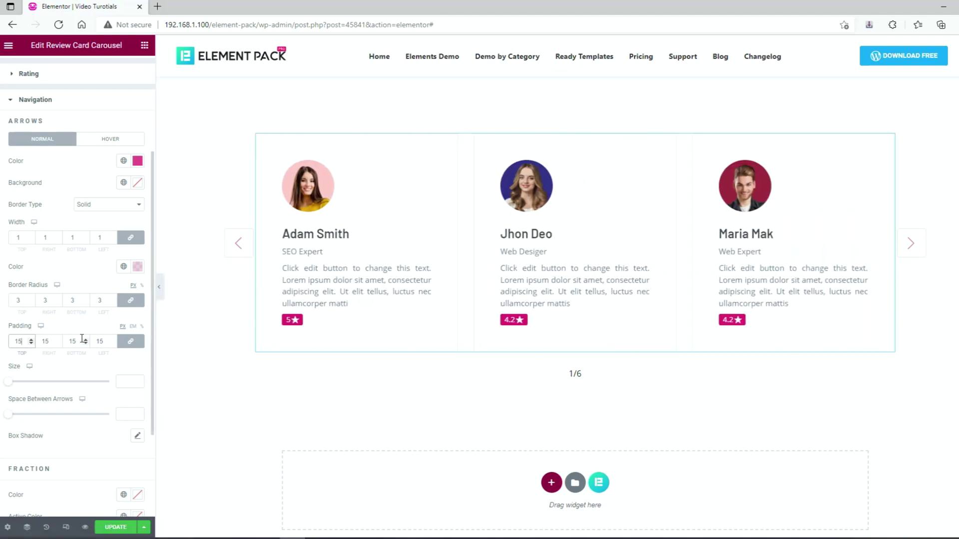
{"action": "scroll", "coordinate": [83, 342], "scroll_direction": "down", "scroll_amount": 1}
{"action": "scroll", "coordinate": [83, 343], "scroll_direction": "down", "scroll_amount": 2}
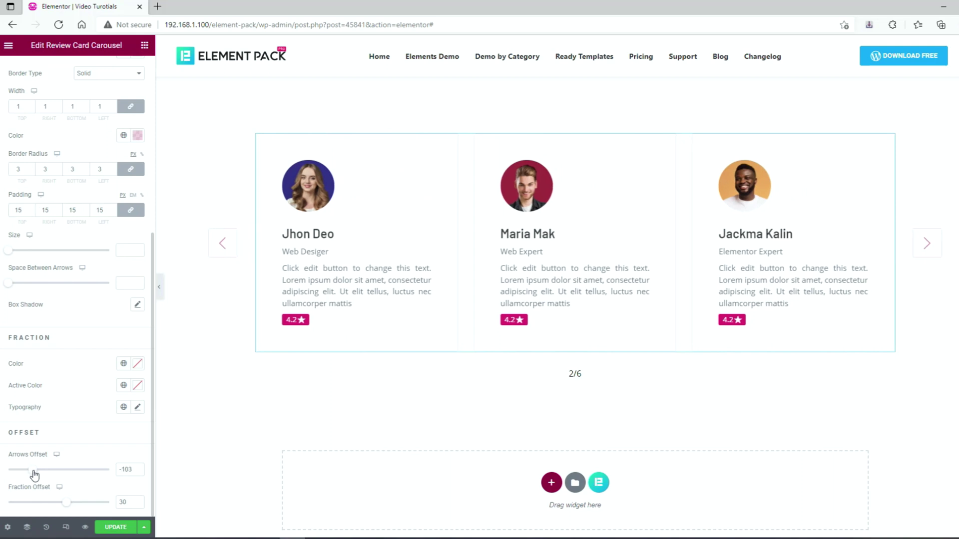
{"action": "left_click_drag", "start_coordinate": [36, 474], "coordinate": [38, 474]}
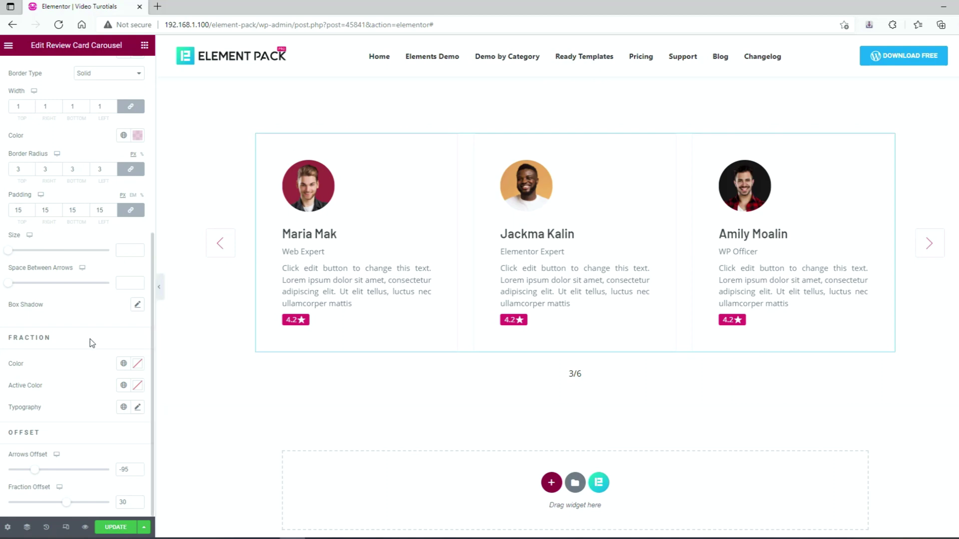
{"action": "scroll", "coordinate": [80, 328], "scroll_direction": "up", "scroll_amount": 5}
- On hover, give the arrows white icons with a pink background and pink border
{"action": "left_click", "coordinate": [110, 218]}
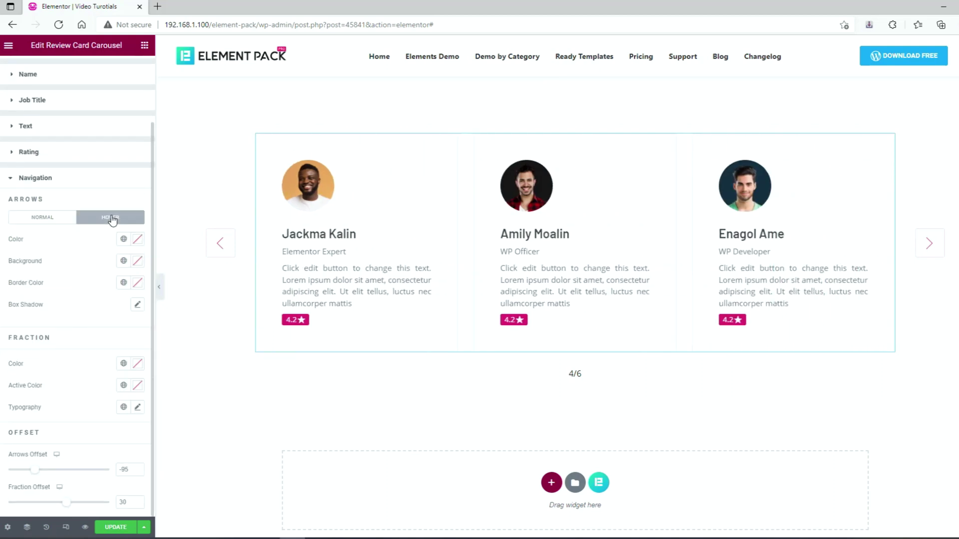
{"action": "left_click", "coordinate": [138, 240]}
{"action": "type", "text": "#ffffff"}
{"action": "left_click", "coordinate": [64, 241]}
{"action": "left_click", "coordinate": [138, 286]}
{"action": "key", "text": "ctrl+v"}
{"action": "left_click", "coordinate": [131, 267]}
{"action": "left_click", "coordinate": [131, 264]}
{"action": "key", "text": "ctrl+v"}
{"action": "left_click", "coordinate": [85, 265]}
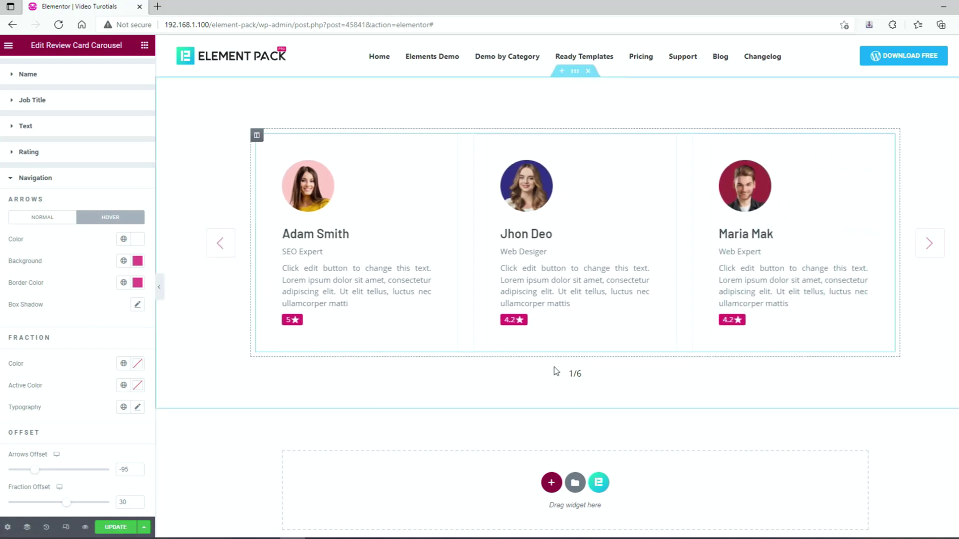
- Colour the fraction counter a slightly translucent pink
{"action": "left_click", "coordinate": [137, 365]}
{"action": "type", "text": "#E2498A"}
{"action": "left_click_drag", "start_coordinate": [137, 323], "coordinate": [101, 328]}
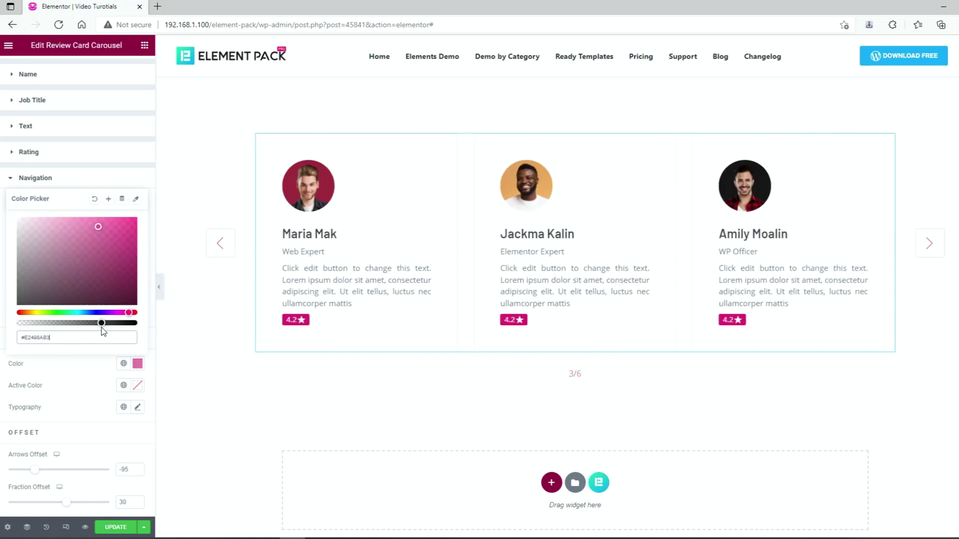
{"action": "left_click", "coordinate": [93, 389]}
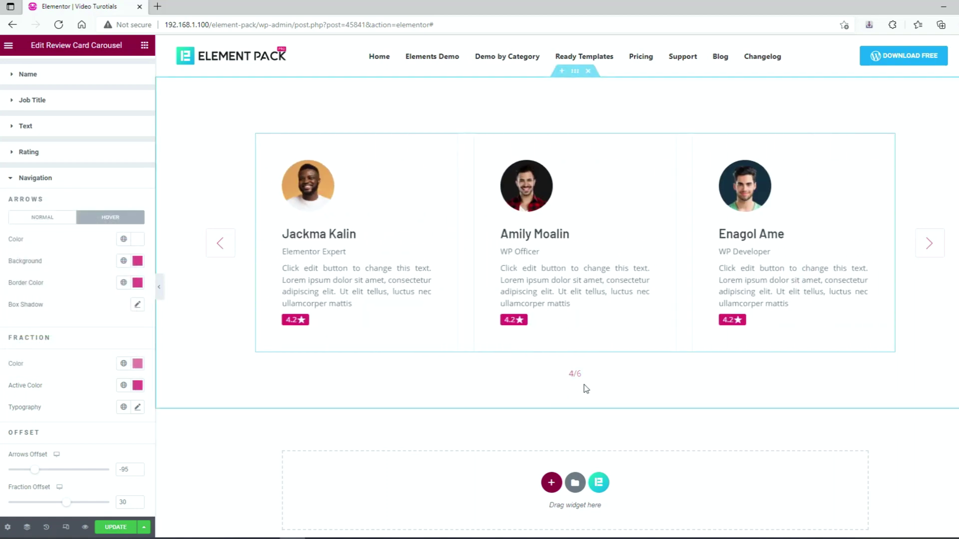
- Hide the editor panel and advance the carousel three cards in the preview
{"action": "left_click", "coordinate": [159, 288]}
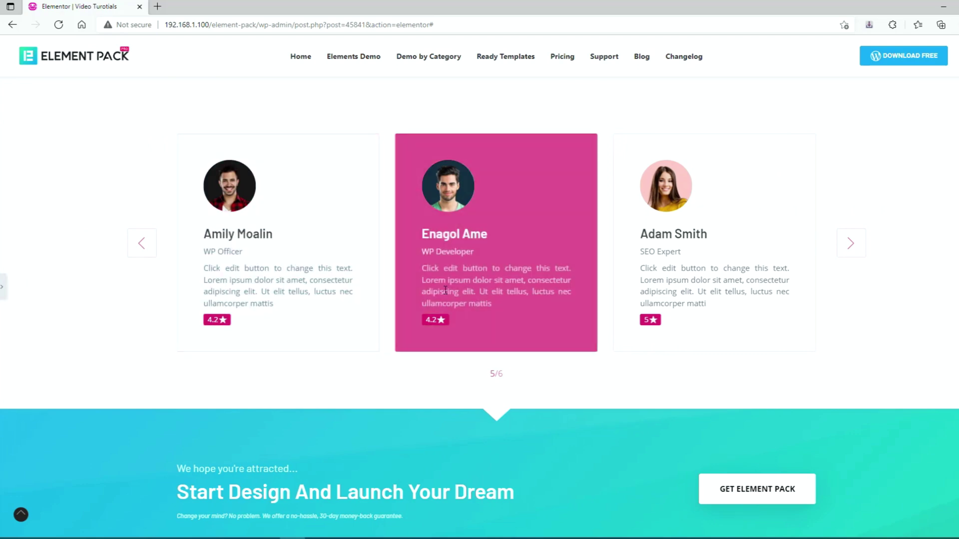
{"action": "left_click", "coordinate": [855, 254]}
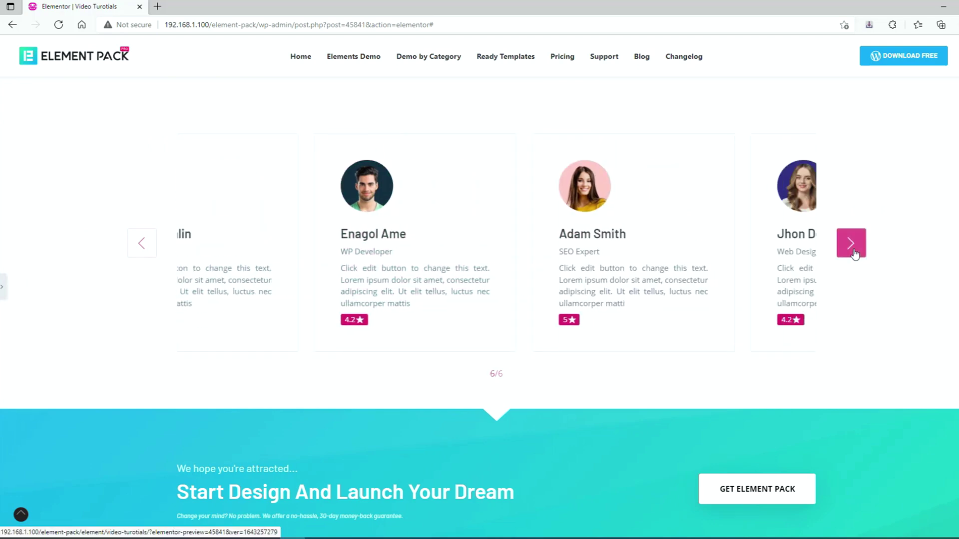
{"action": "left_click", "coordinate": [854, 254]}
{"action": "left_click", "coordinate": [855, 254]}
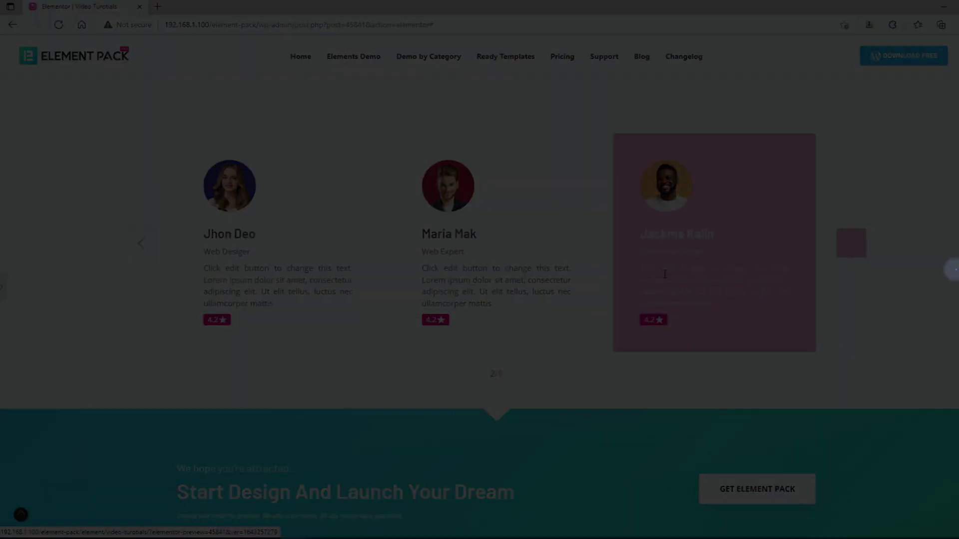